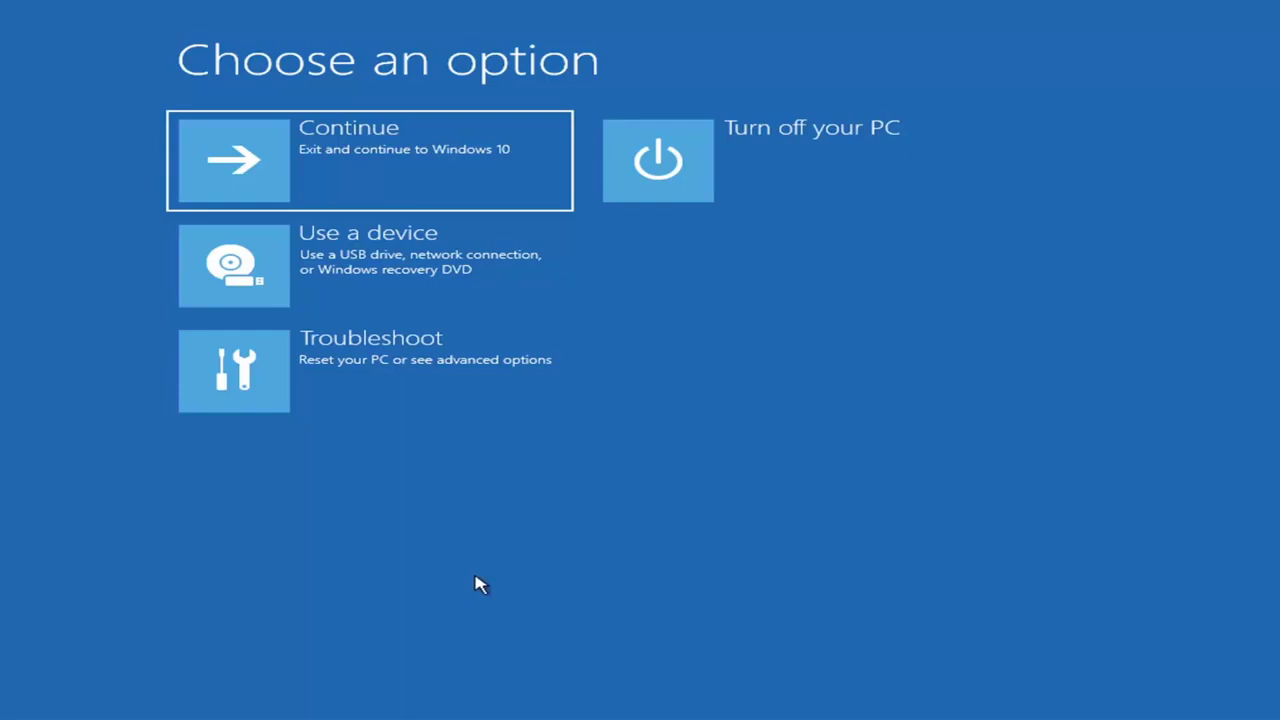
Bring up the Choose an option screen of Windows Recovery Environment
{"action": "key", "text": "Return"}
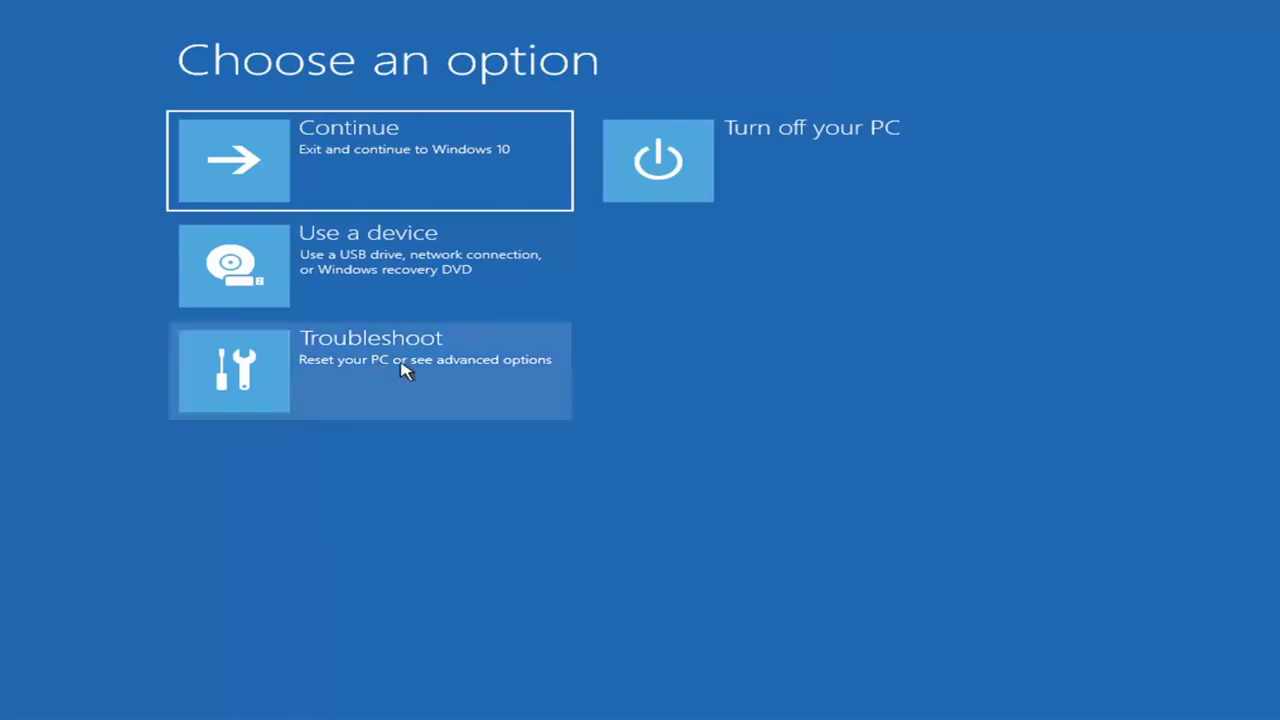
Run Startup Repair from Troubleshoot > Advanced options; it reports it couldn't repair the PC
{"action": "left_click", "coordinate": [489, 378]}
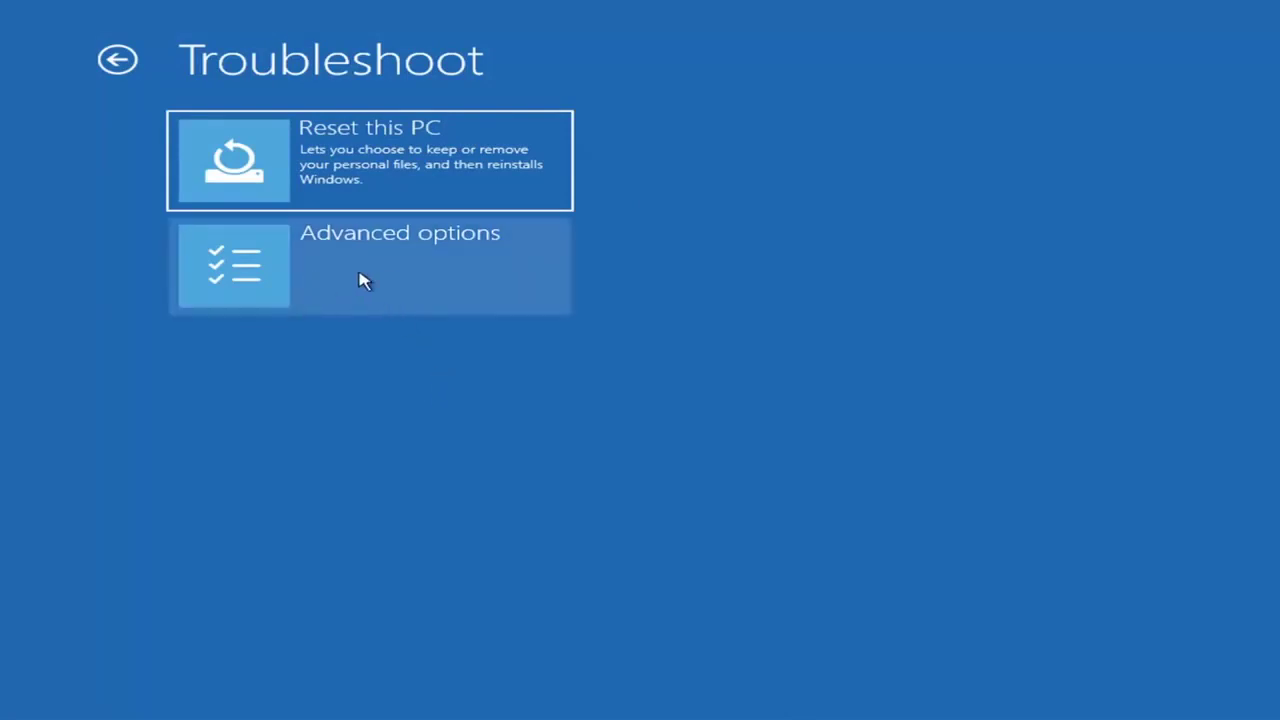
{"action": "left_click", "coordinate": [401, 272]}
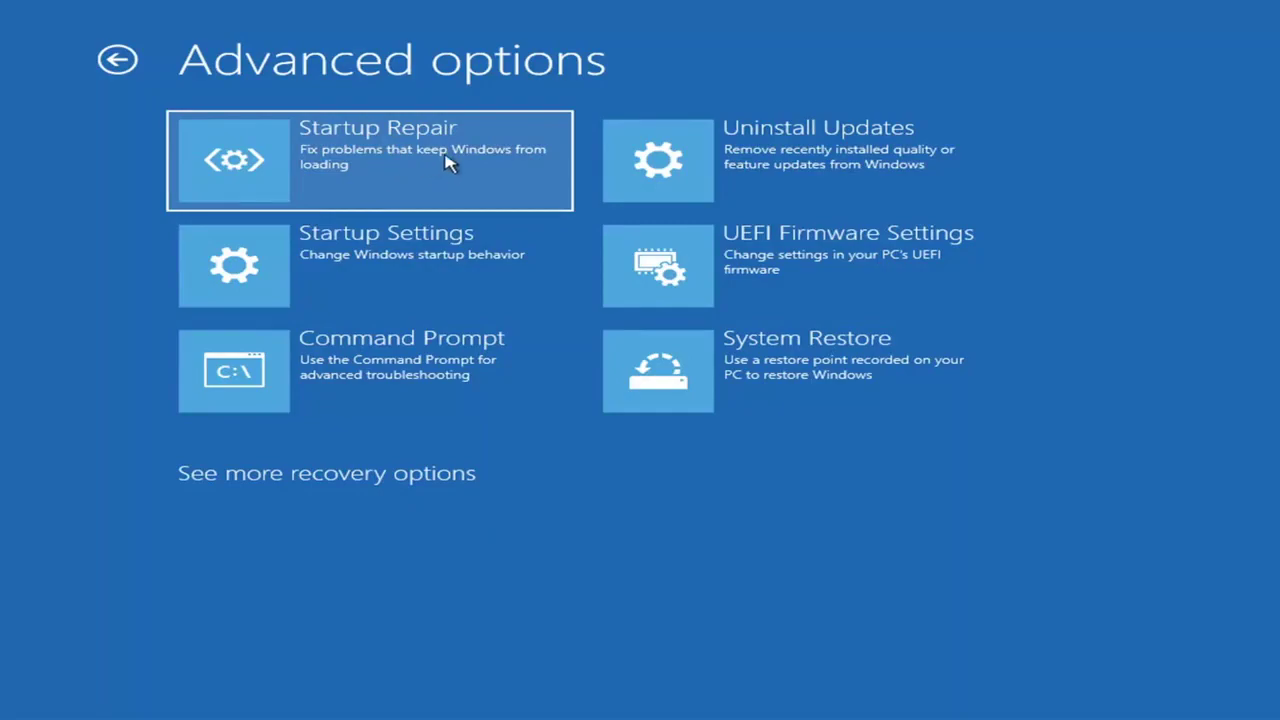
{"action": "left_click", "coordinate": [343, 170]}
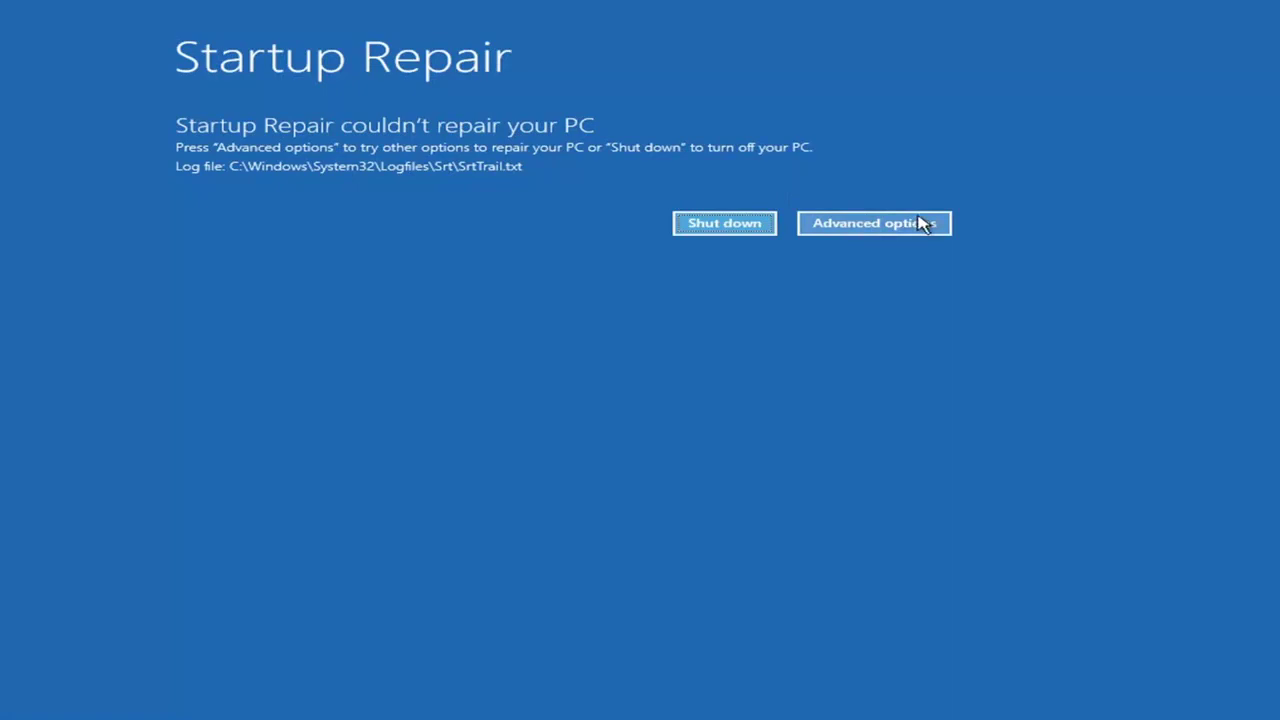
Navigate back through Troubleshoot > Advanced options to Startup Settings and request a restart
{"action": "left_click", "coordinate": [889, 226]}
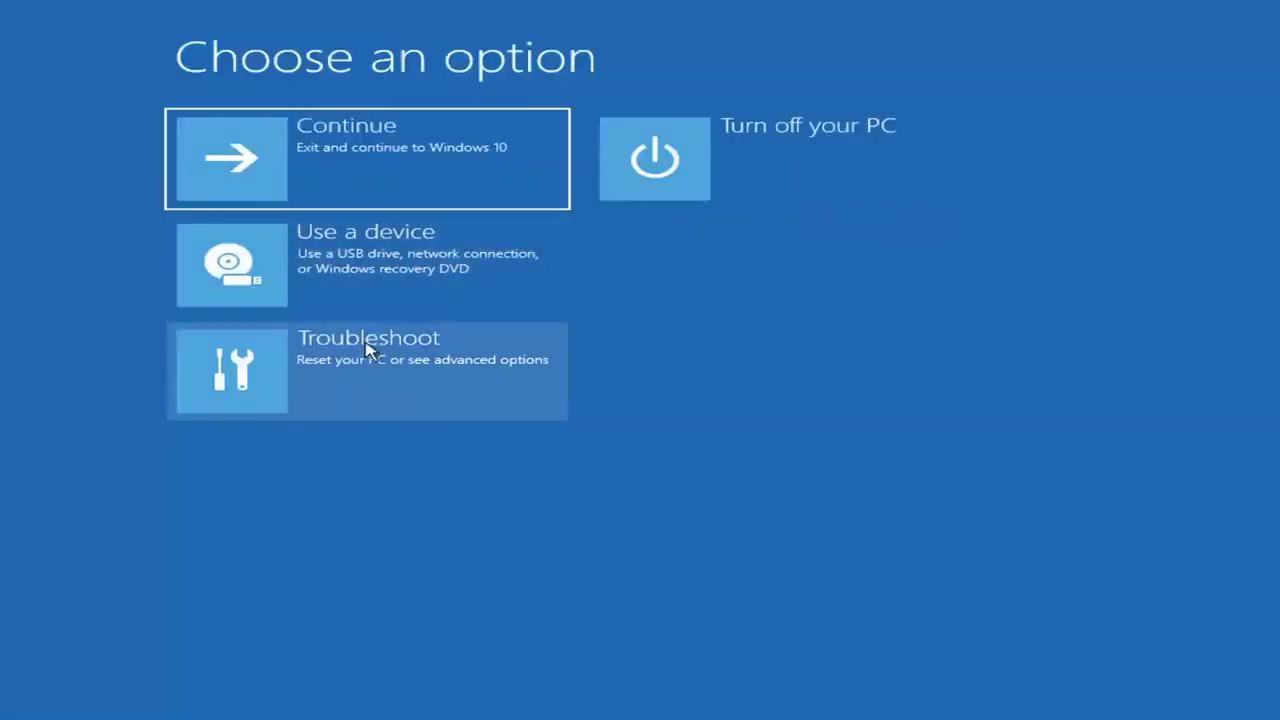
{"action": "left_click", "coordinate": [321, 383]}
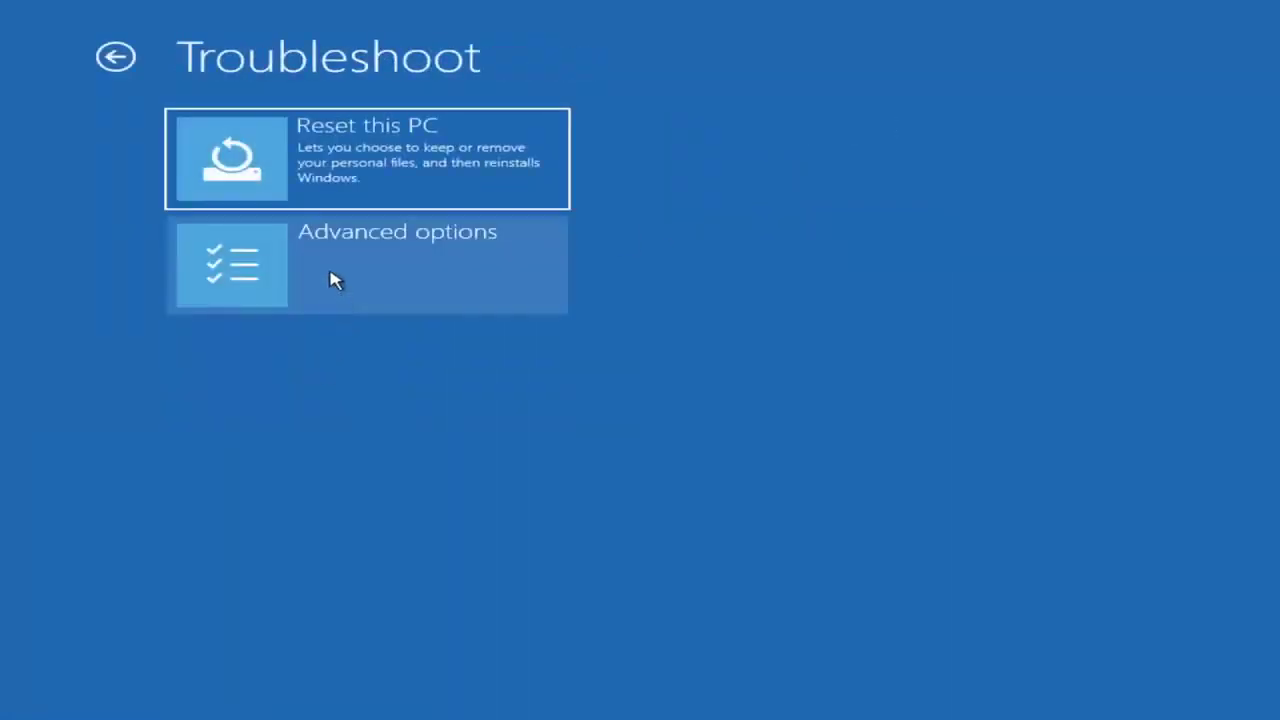
{"action": "left_click", "coordinate": [335, 281]}
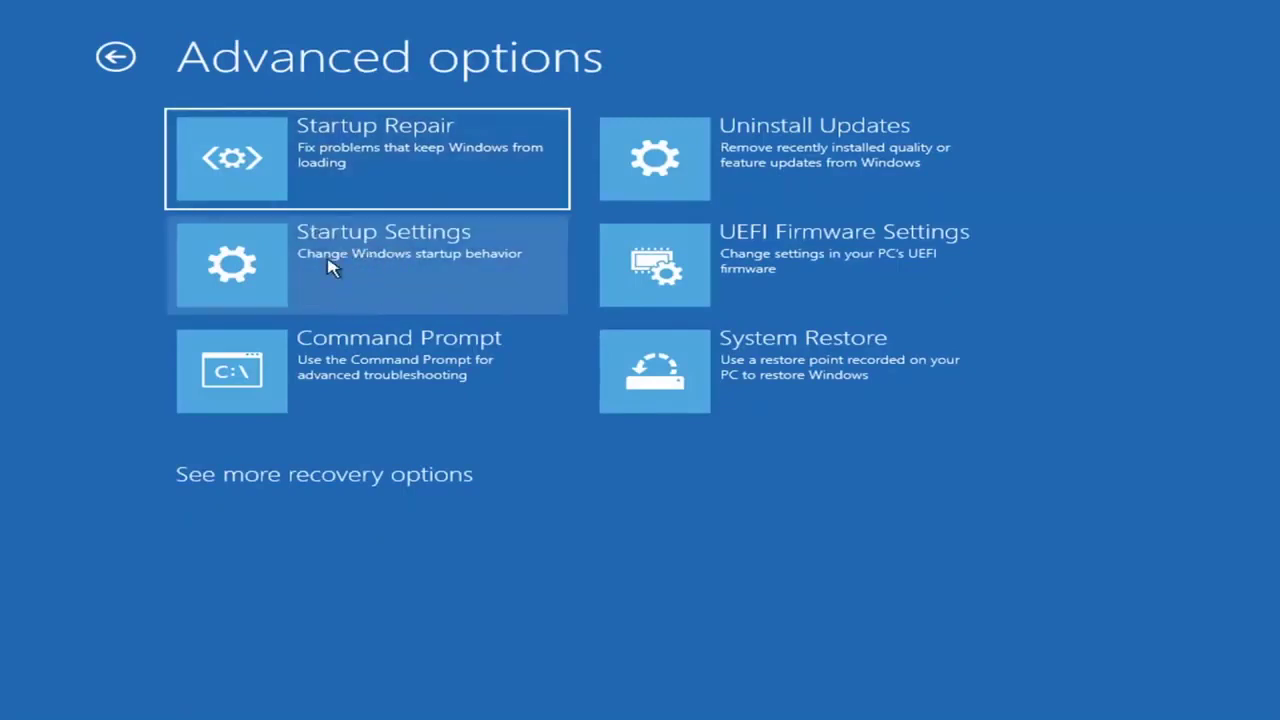
{"action": "left_click", "coordinate": [330, 266]}
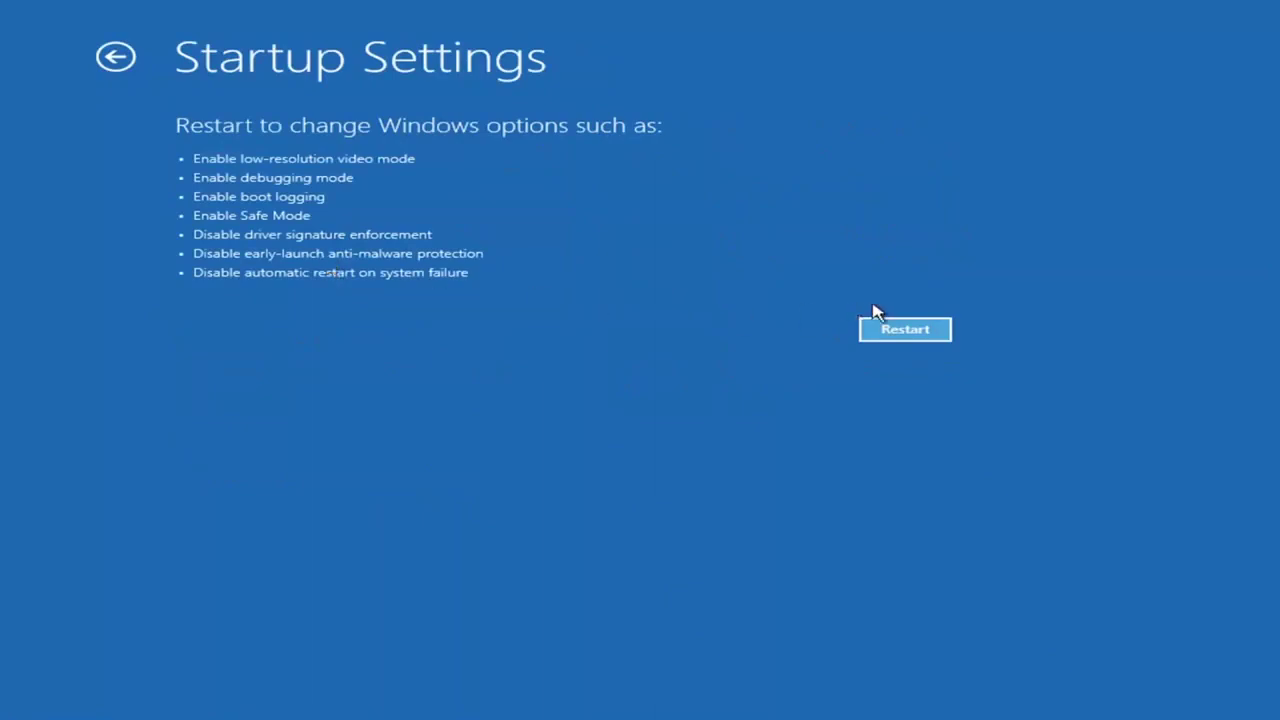
{"action": "left_click", "coordinate": [898, 344]}
{"action": "left_click", "coordinate": [930, 331]}
Review the Uninstall Updates choices for quality and feature updates, then return to Advanced options
{"action": "left_click", "coordinate": [113, 57]}
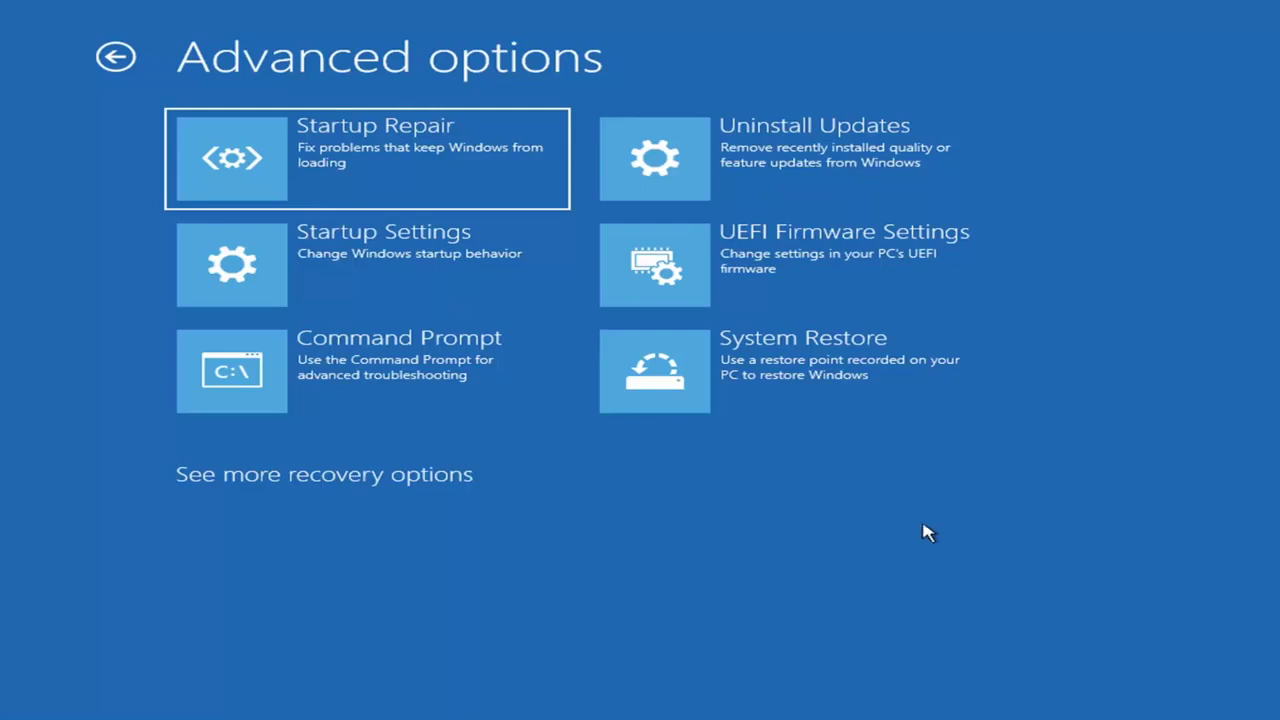
{"action": "left_click", "coordinate": [748, 165]}
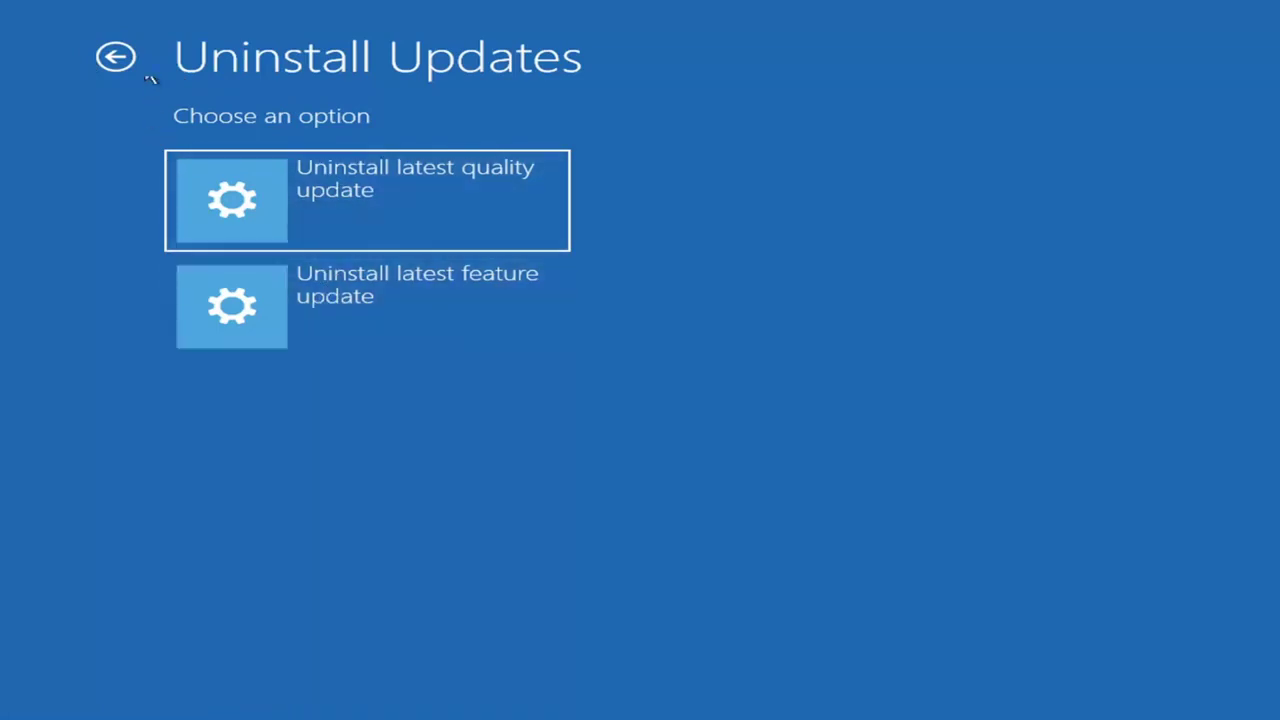
{"action": "left_click", "coordinate": [118, 56]}
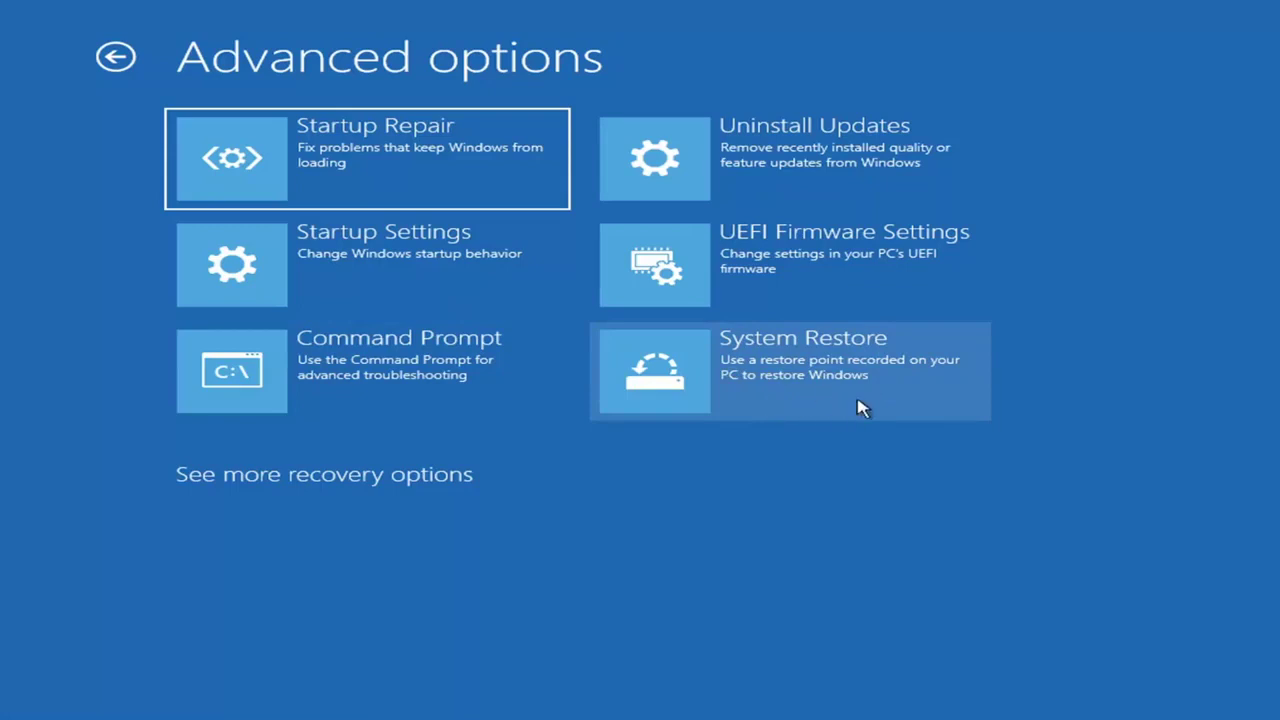
Run System Restore to the 'Manual: Before Updates' restore point and confirm the warning
{"action": "left_click", "coordinate": [830, 386]}
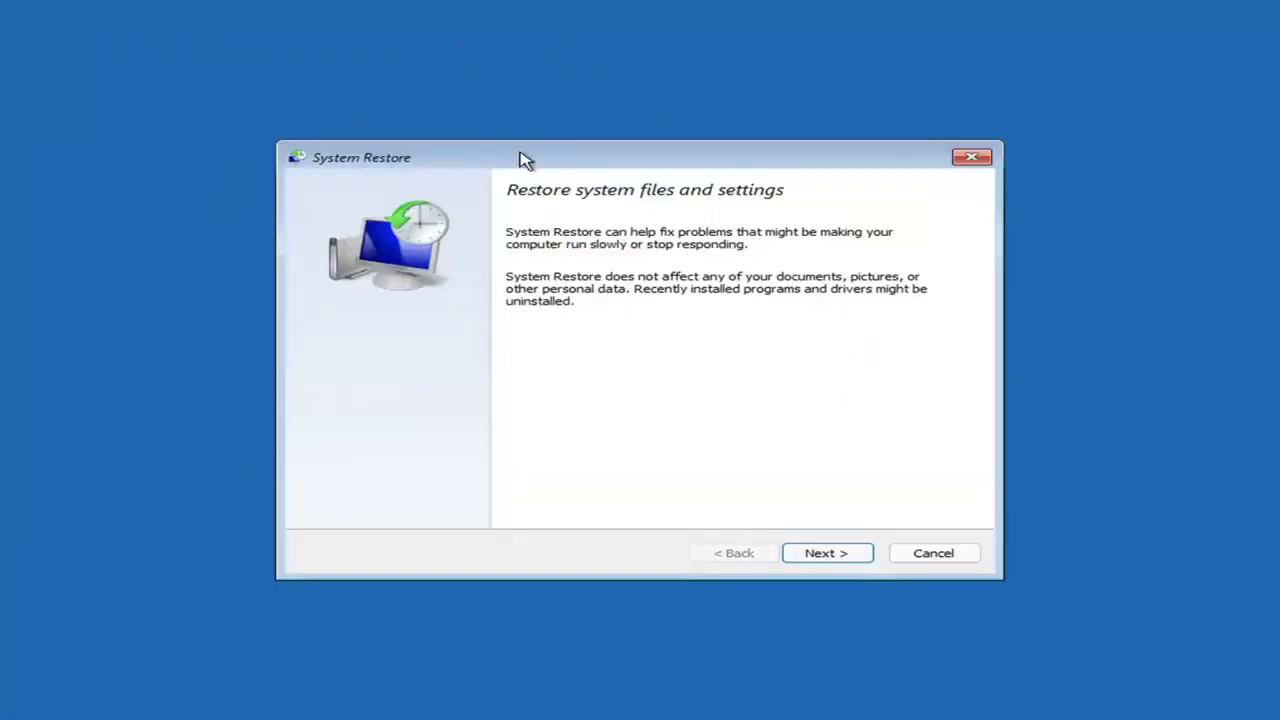
{"action": "left_click", "coordinate": [817, 554]}
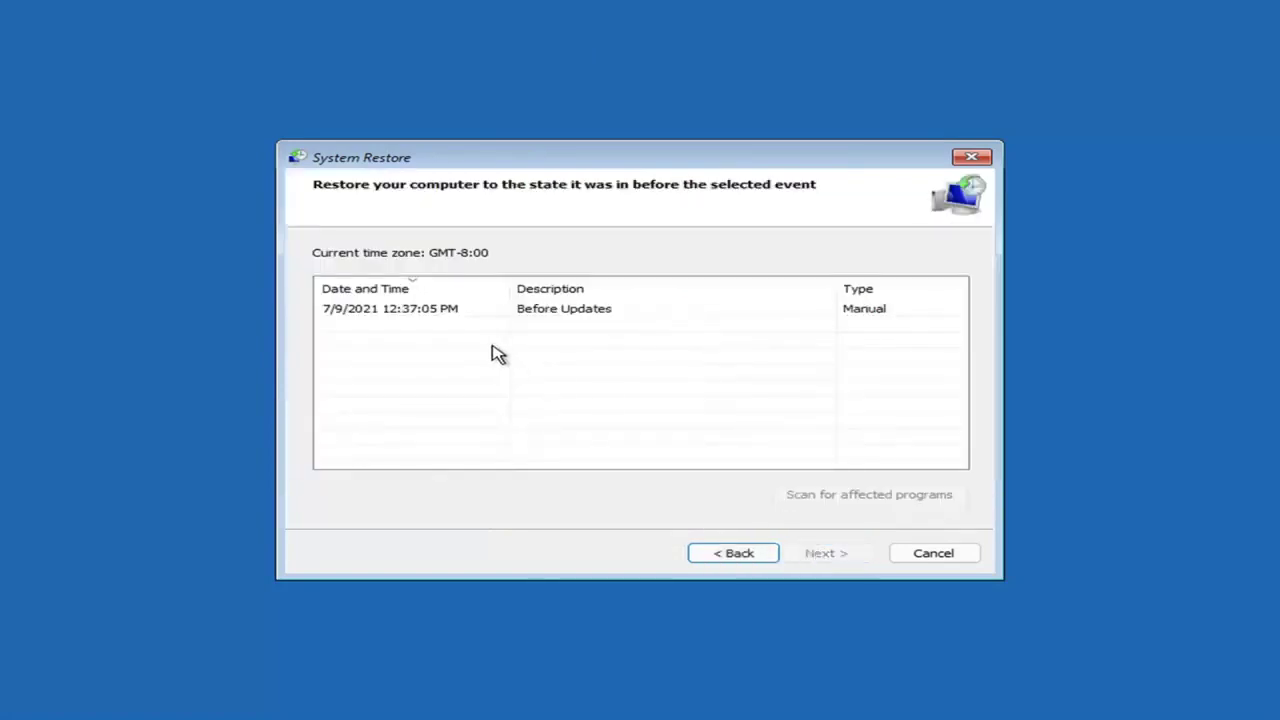
{"action": "left_click", "coordinate": [399, 316]}
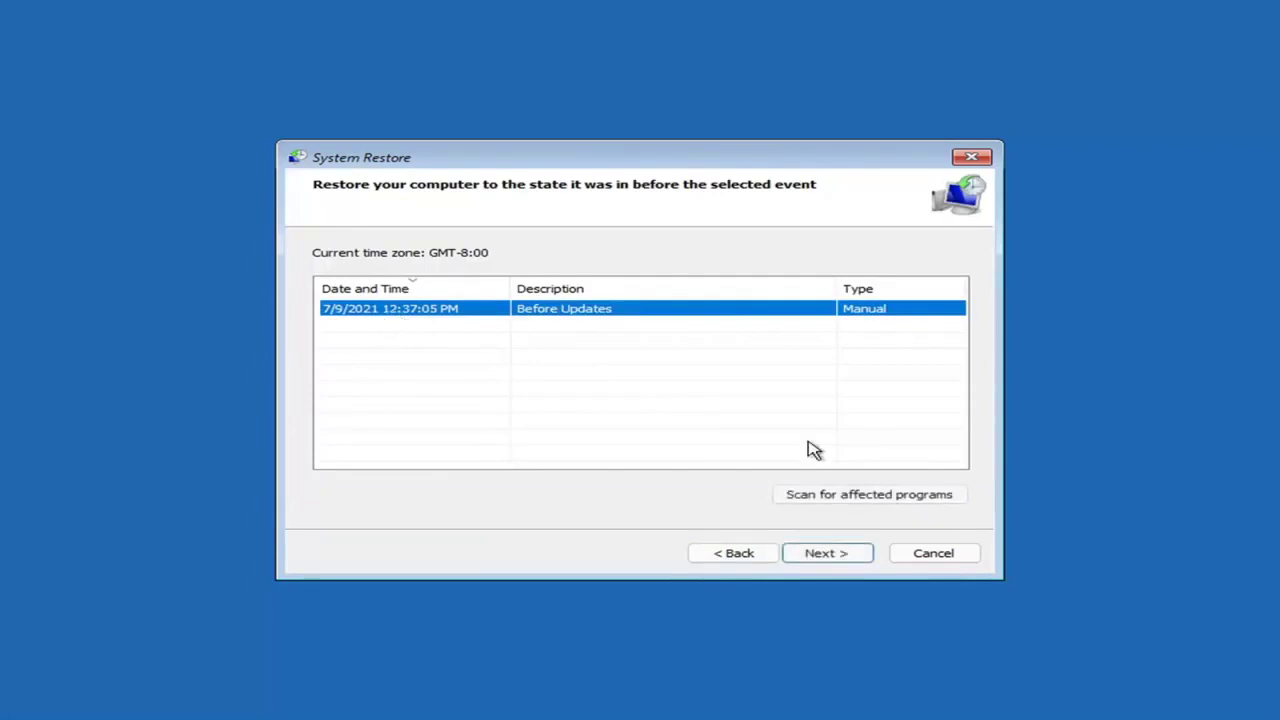
{"action": "left_click", "coordinate": [843, 557]}
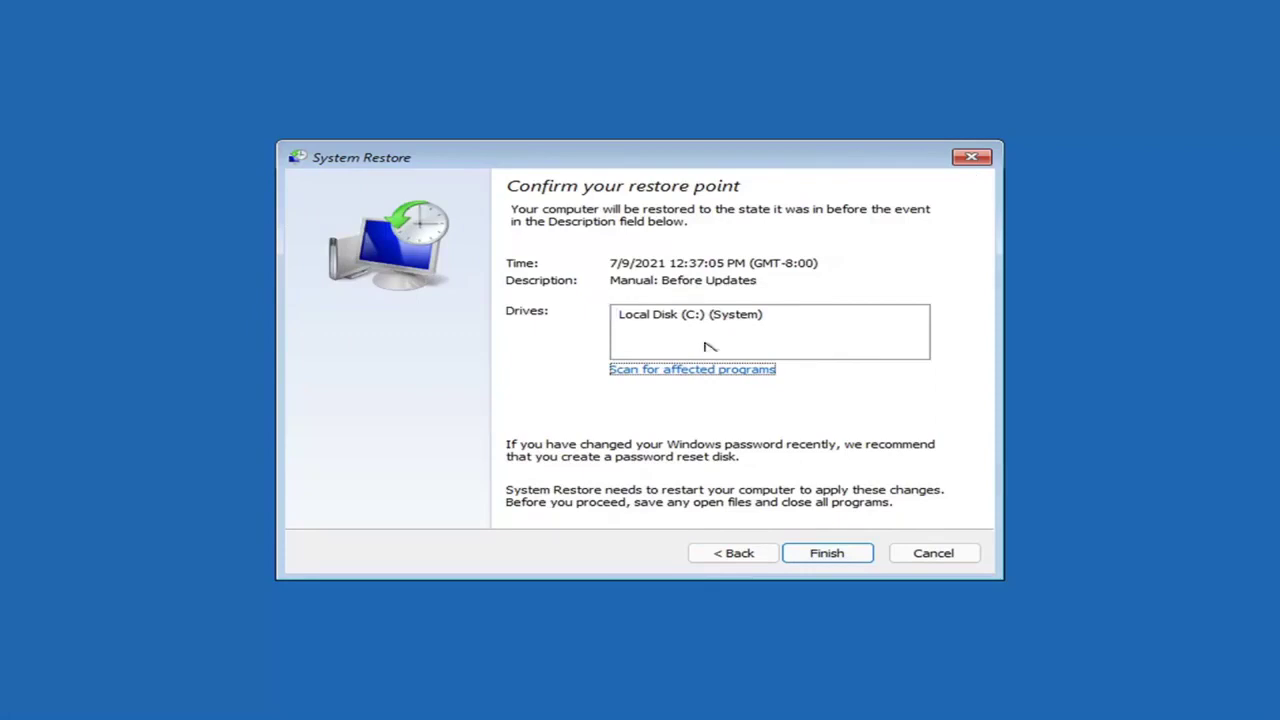
{"action": "left_click", "coordinate": [826, 558]}
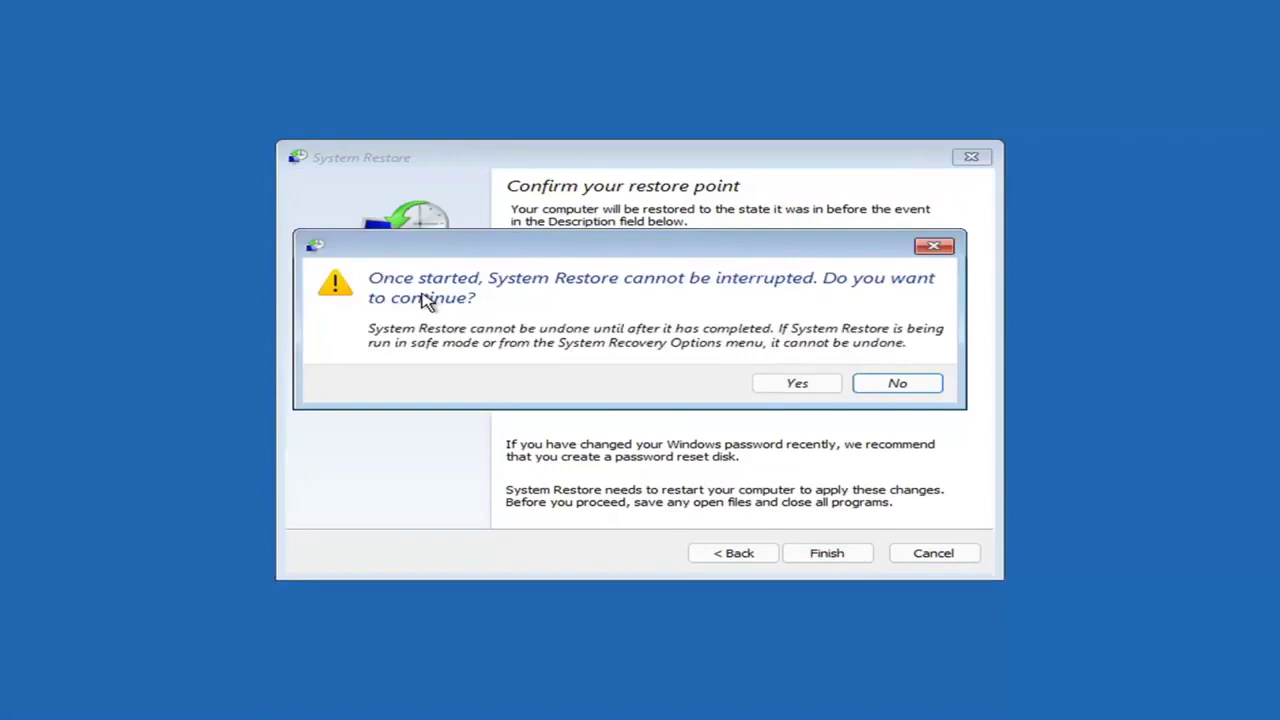
{"action": "left_click", "coordinate": [798, 389]}
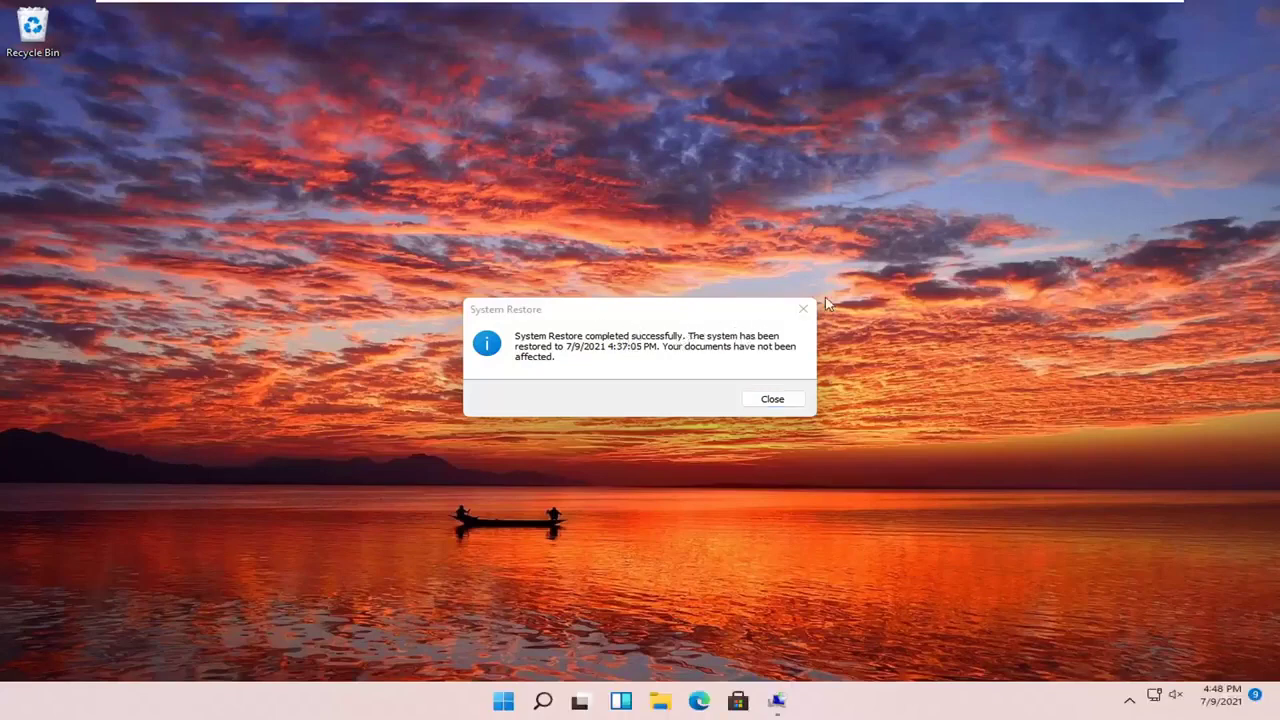
Close the System Restore completed message
{"action": "left_click", "coordinate": [804, 311]}
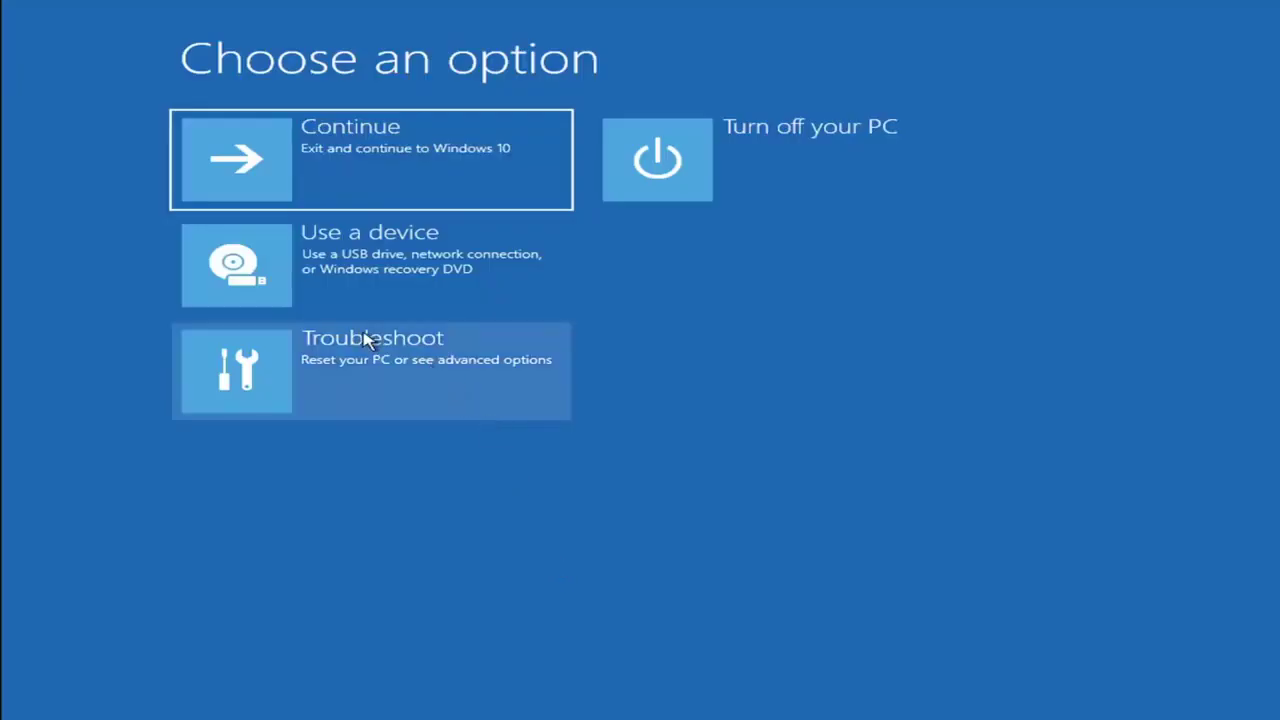
Open Troubleshoot > Reset this PC to show Keep my files and Remove everything
{"action": "left_click", "coordinate": [374, 380]}
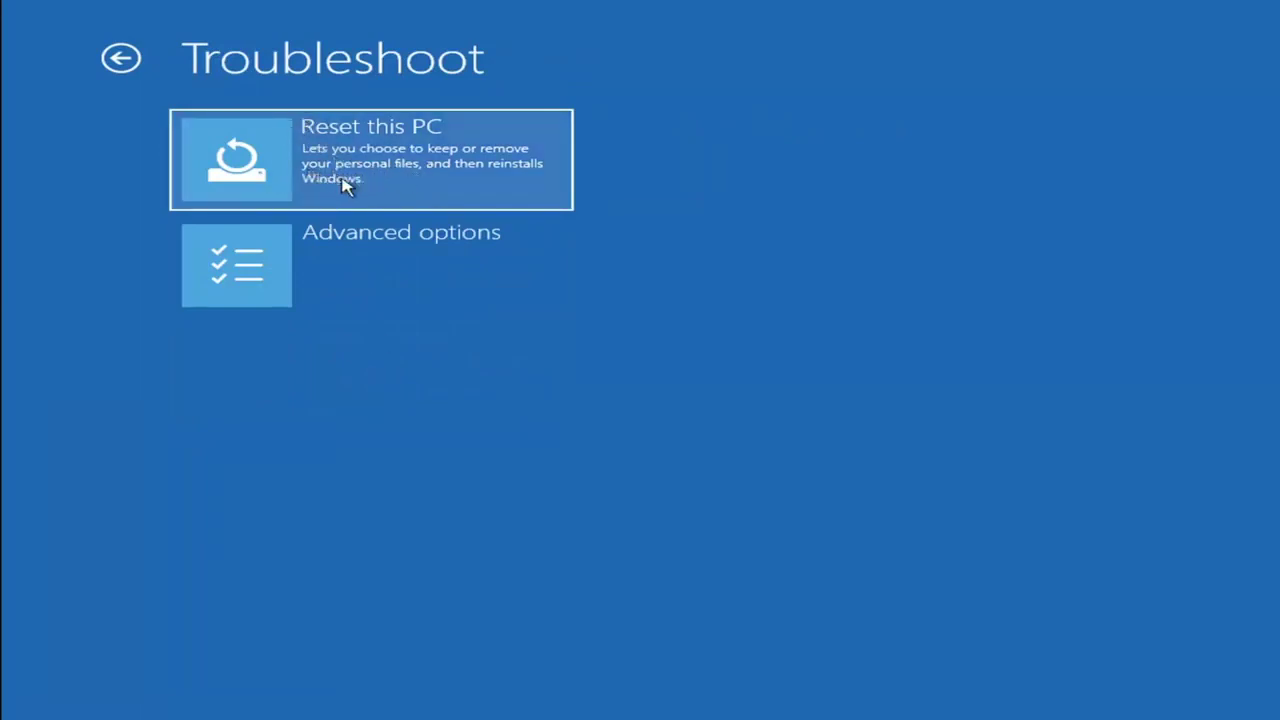
{"action": "left_click", "coordinate": [420, 180]}
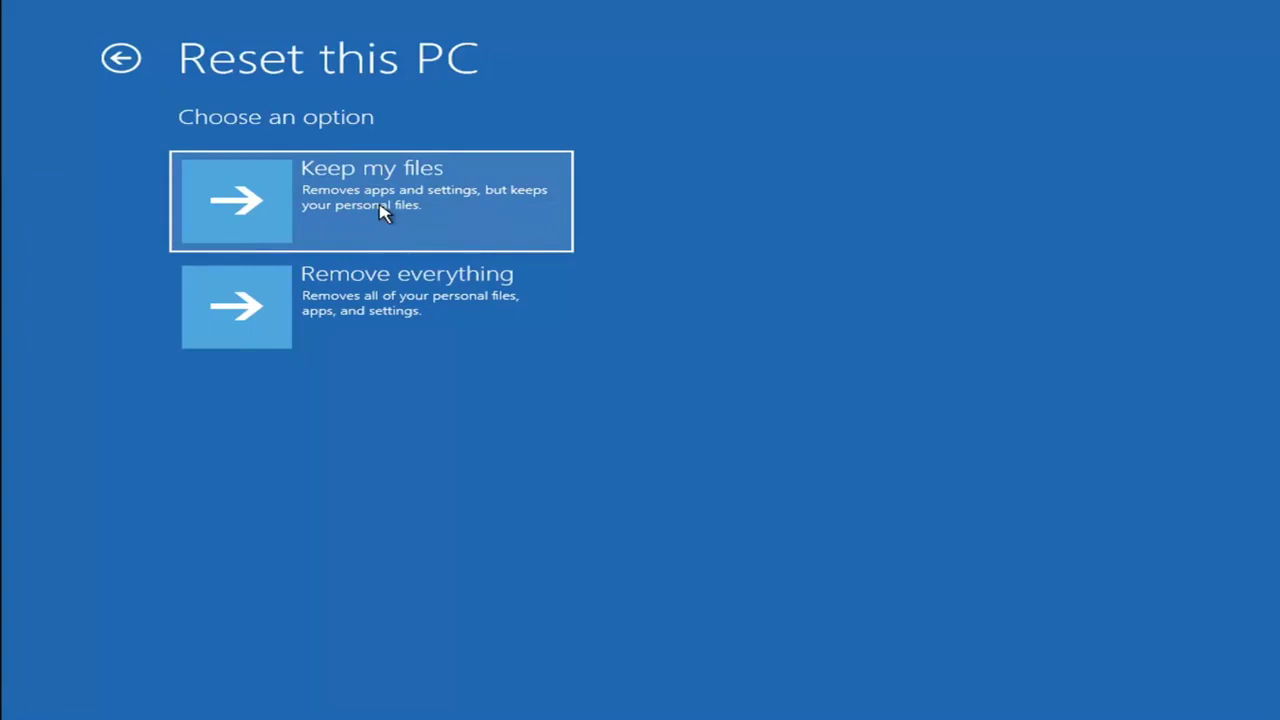
Back out to the main menu and launch Command Prompt via Troubleshoot > Advanced options
{"action": "left_click", "coordinate": [124, 60]}
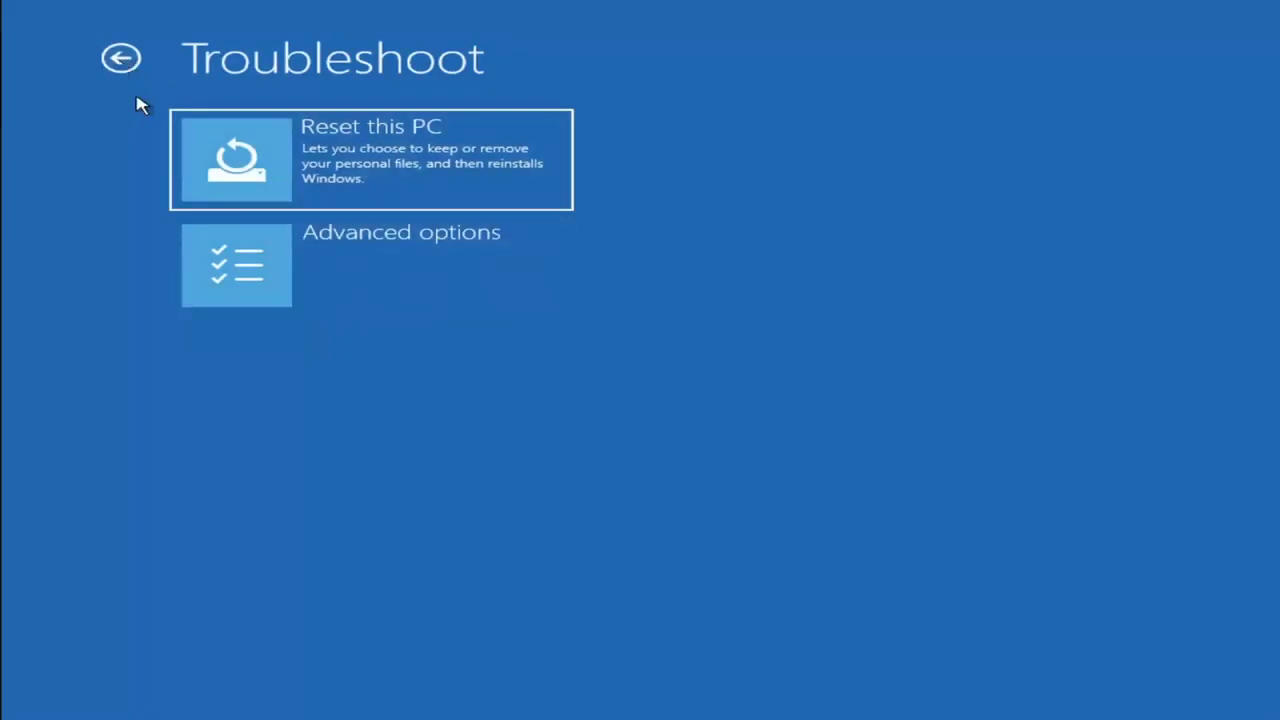
{"action": "left_click", "coordinate": [124, 60]}
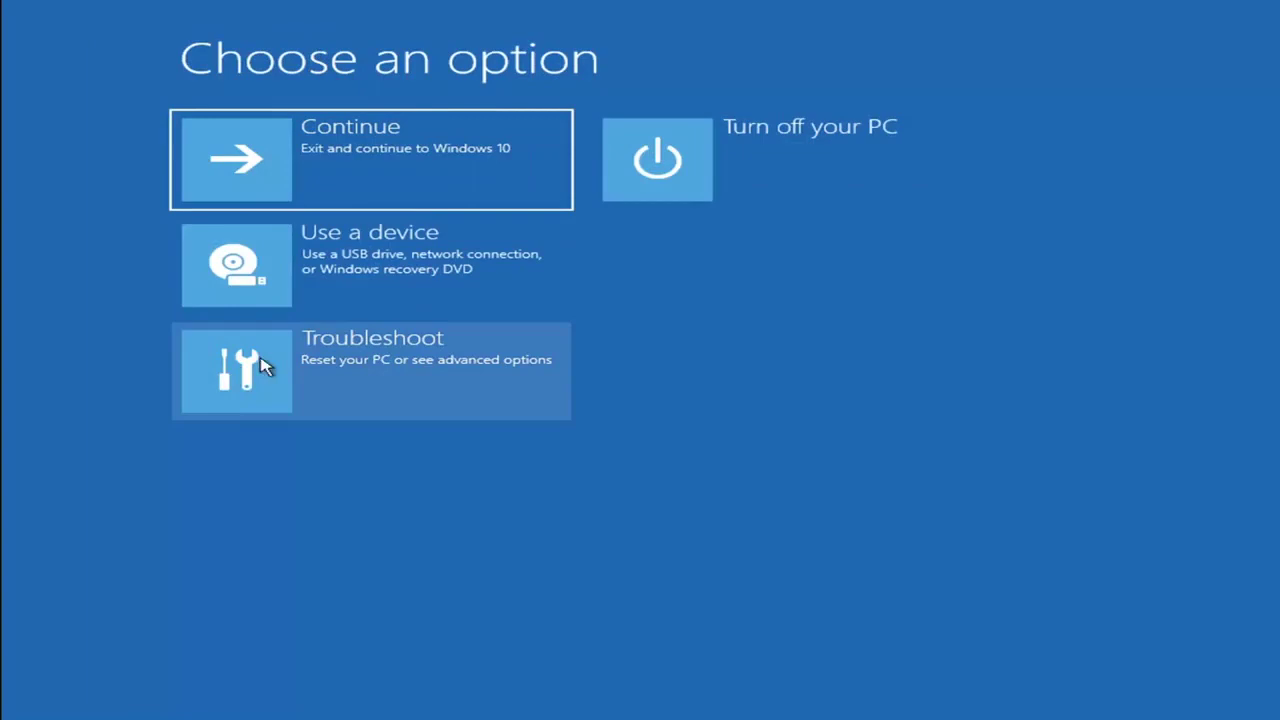
{"action": "left_click", "coordinate": [390, 378]}
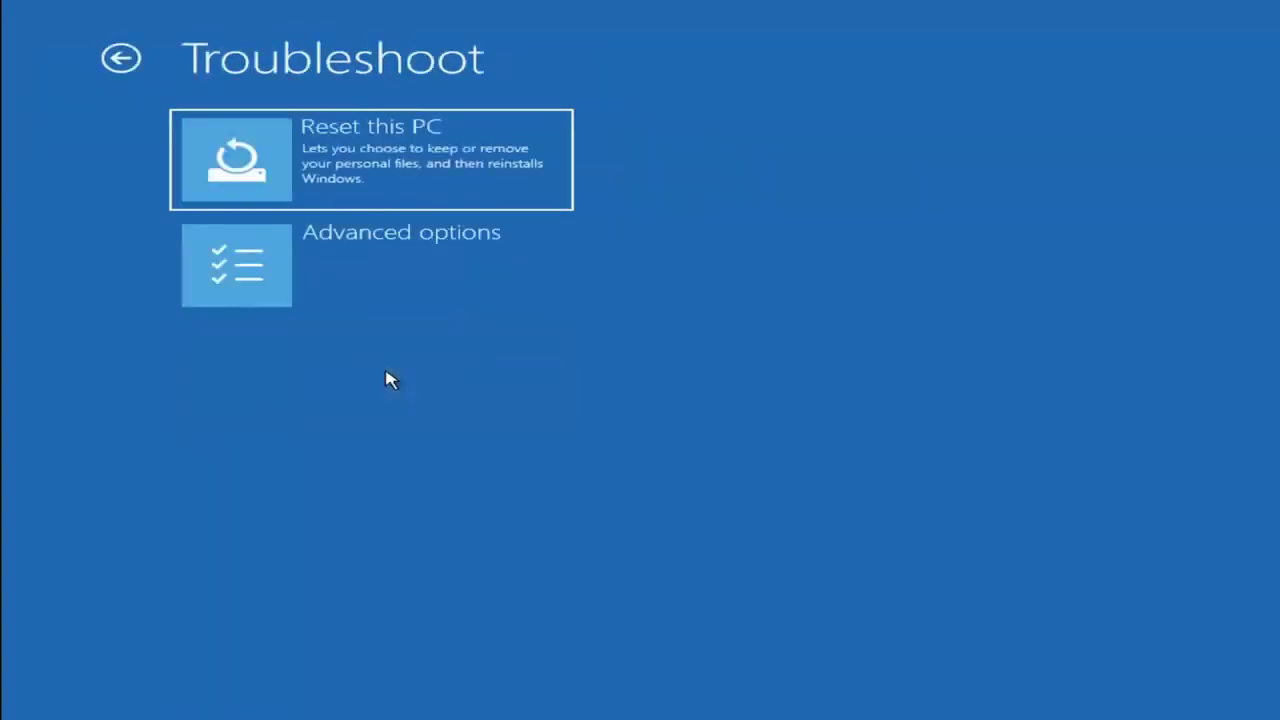
{"action": "left_click", "coordinate": [386, 277]}
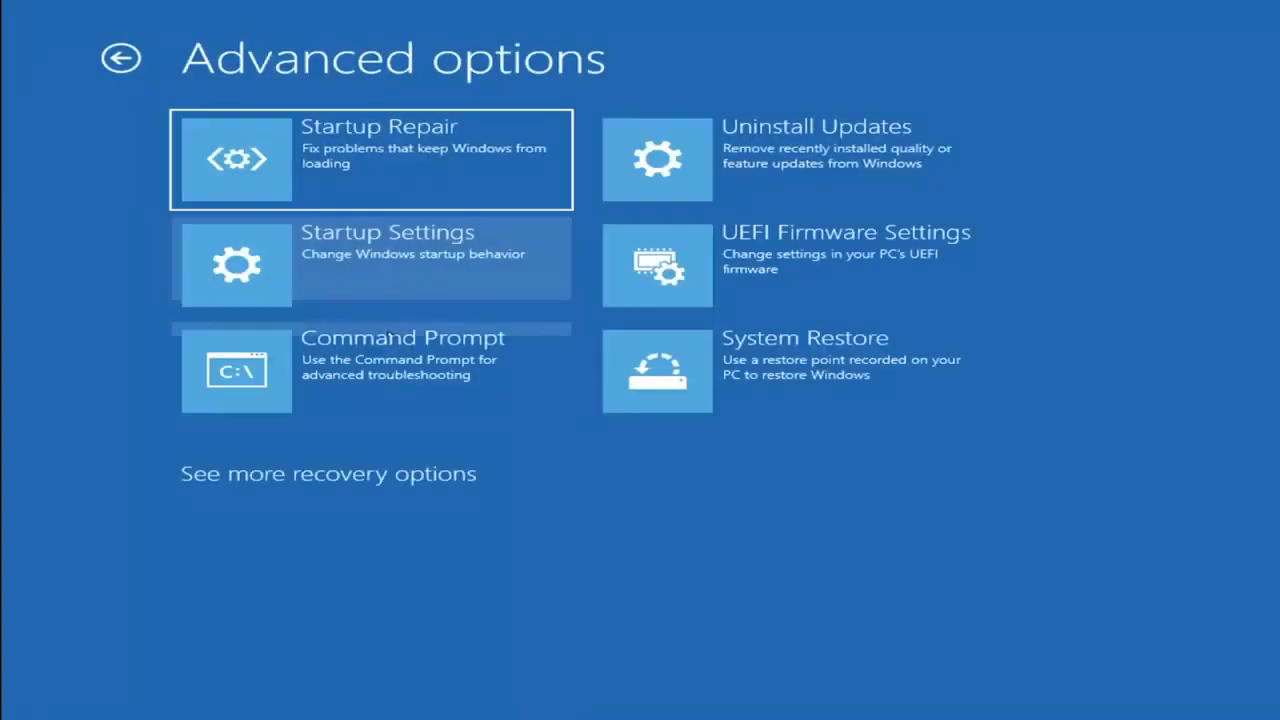
{"action": "left_click", "coordinate": [297, 380]}
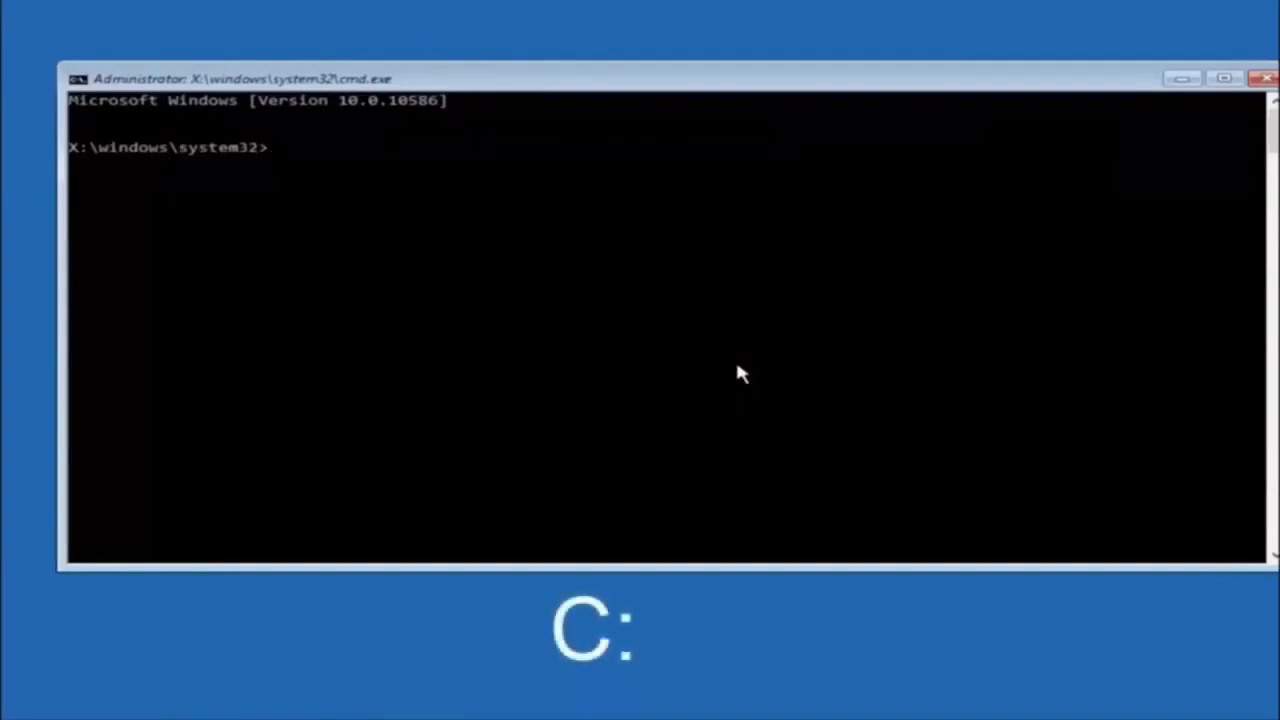
Switch to drive C with c:, list its root with dir, and start typing cd
{"action": "type", "text": "c:"}
{"action": "key", "text": "Return"}
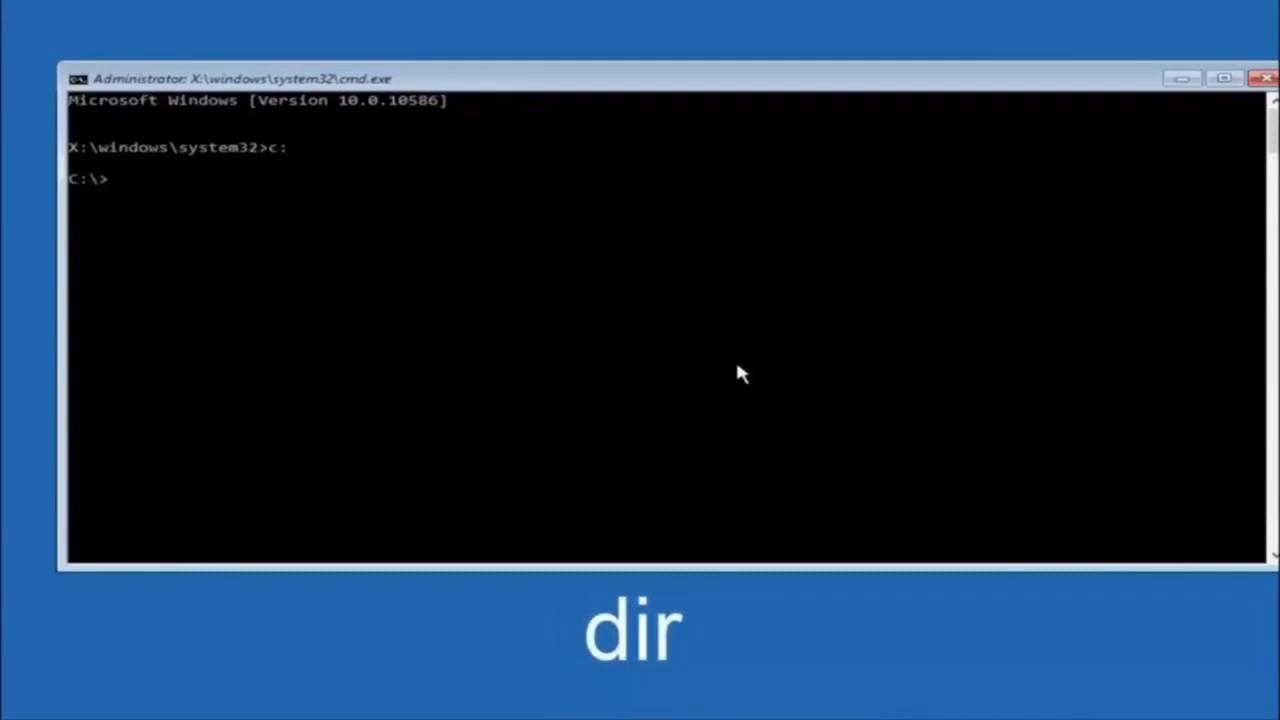
{"action": "type", "text": "dir"}
{"action": "key", "text": "Return"}
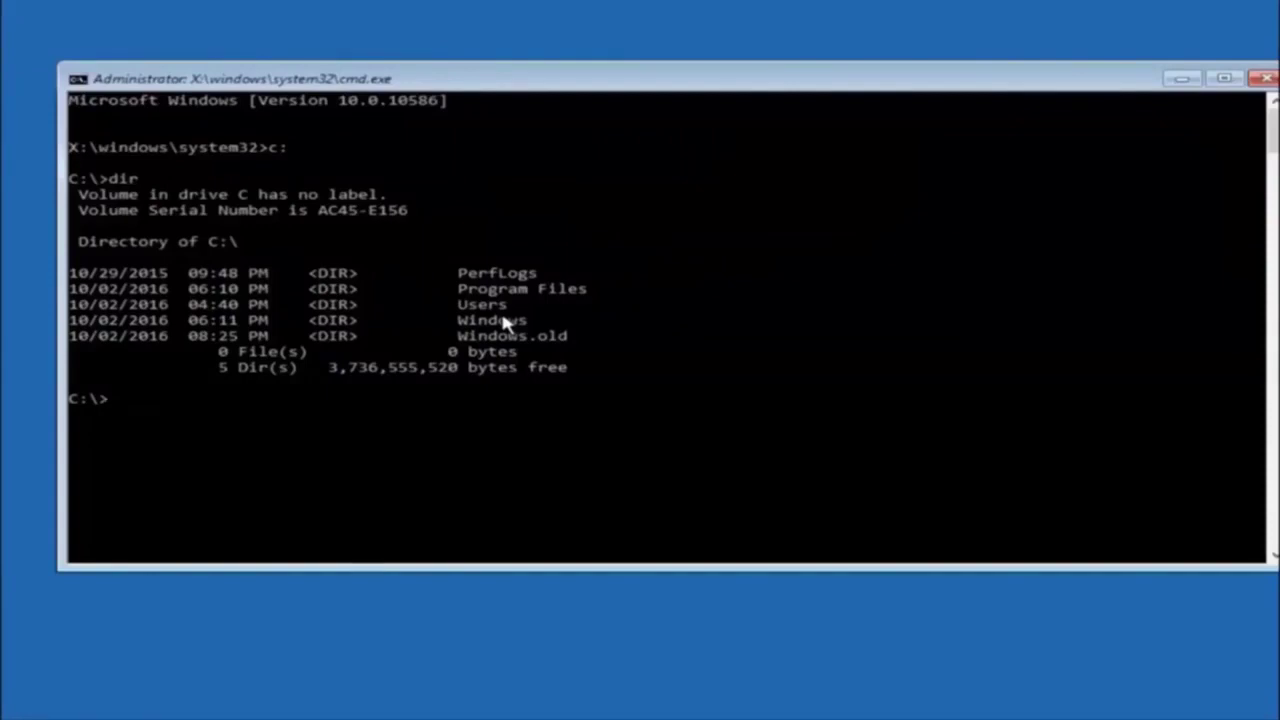
{"action": "type", "text": "cd \\windows\\system32\\config"}
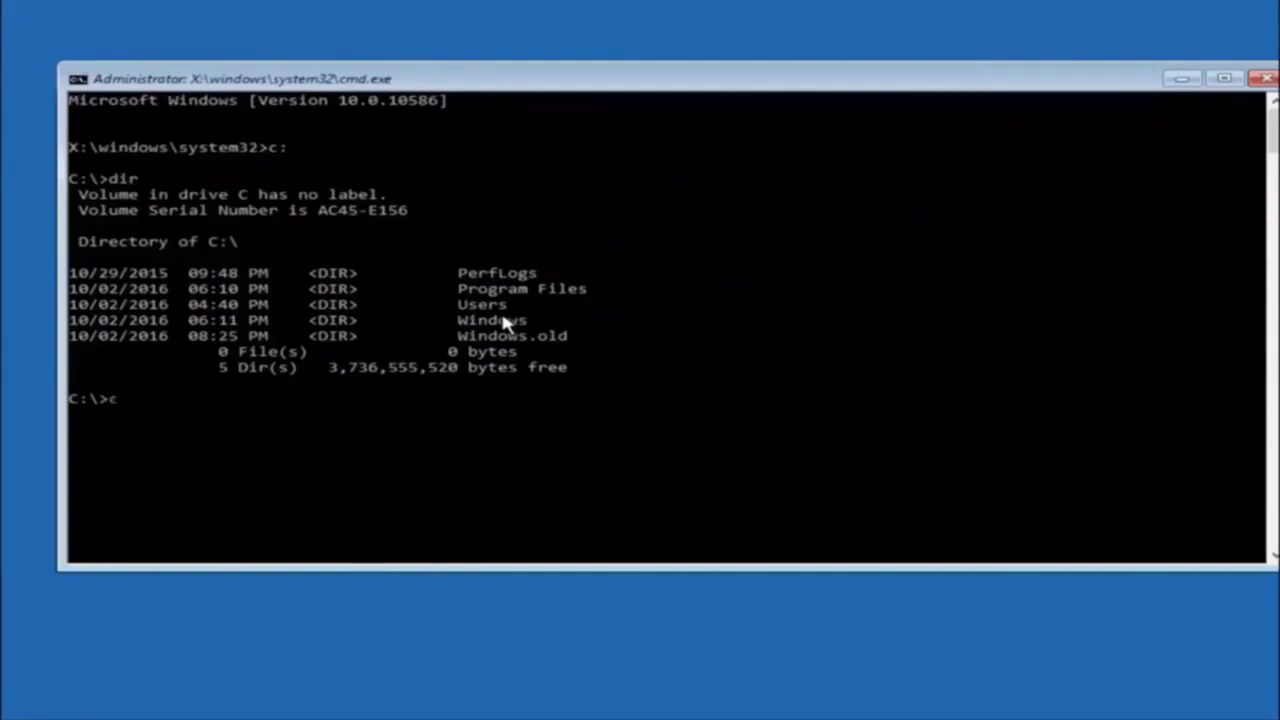
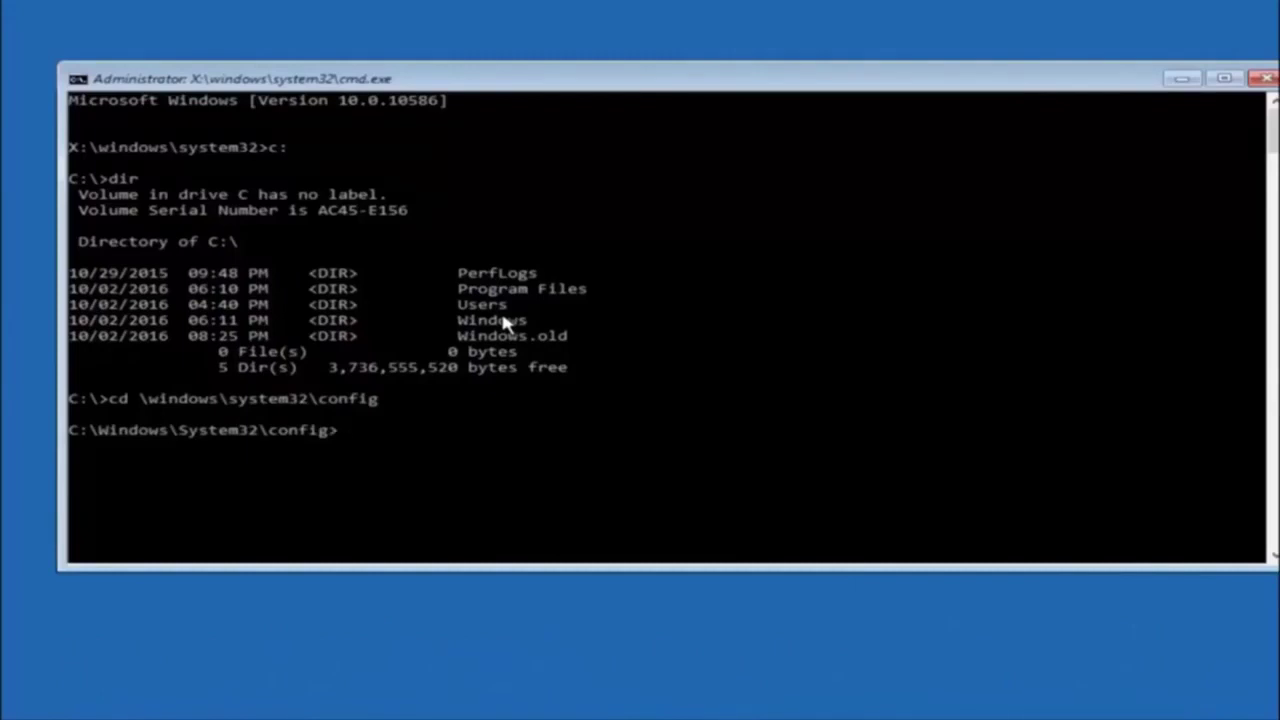
Type the command 'md backup' at the C:\Windows\System32\config prompt, without running it yet
{"action": "type", "text": "md"}
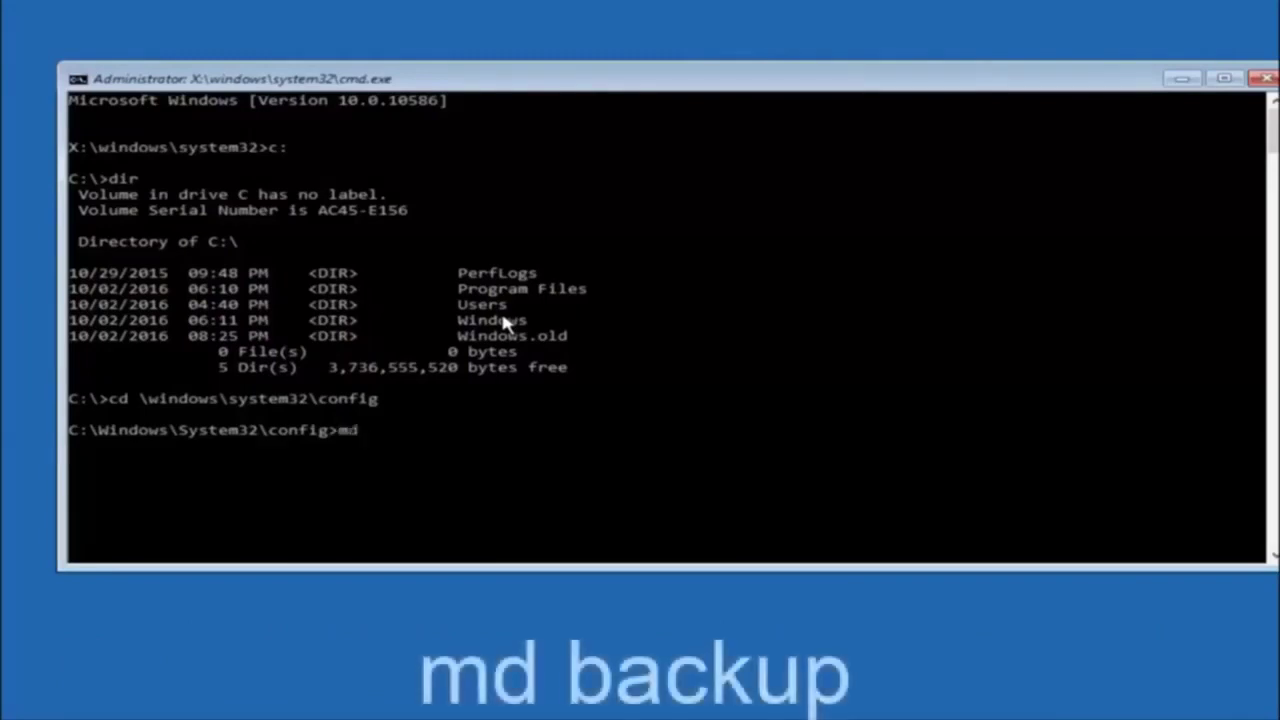
{"action": "type", "text": " backup"}
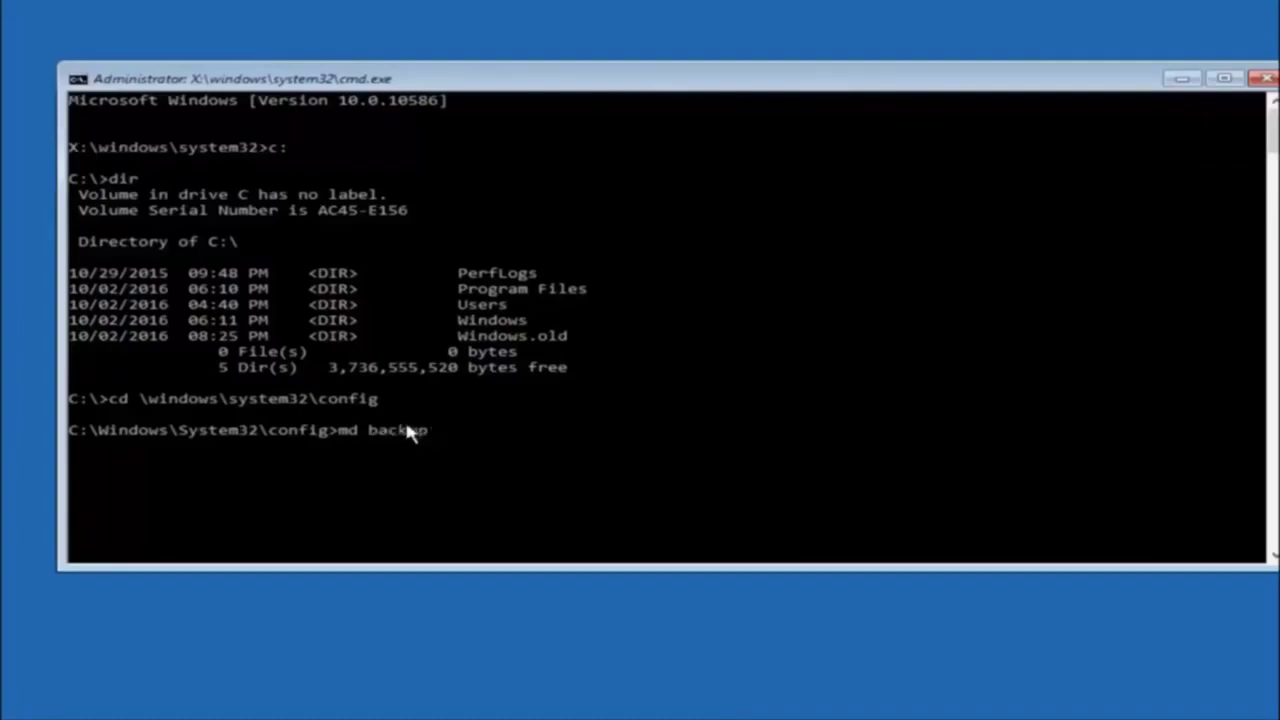
Run 'md backup' to create the backup folder in System32\config
{"action": "key", "text": "Return"}
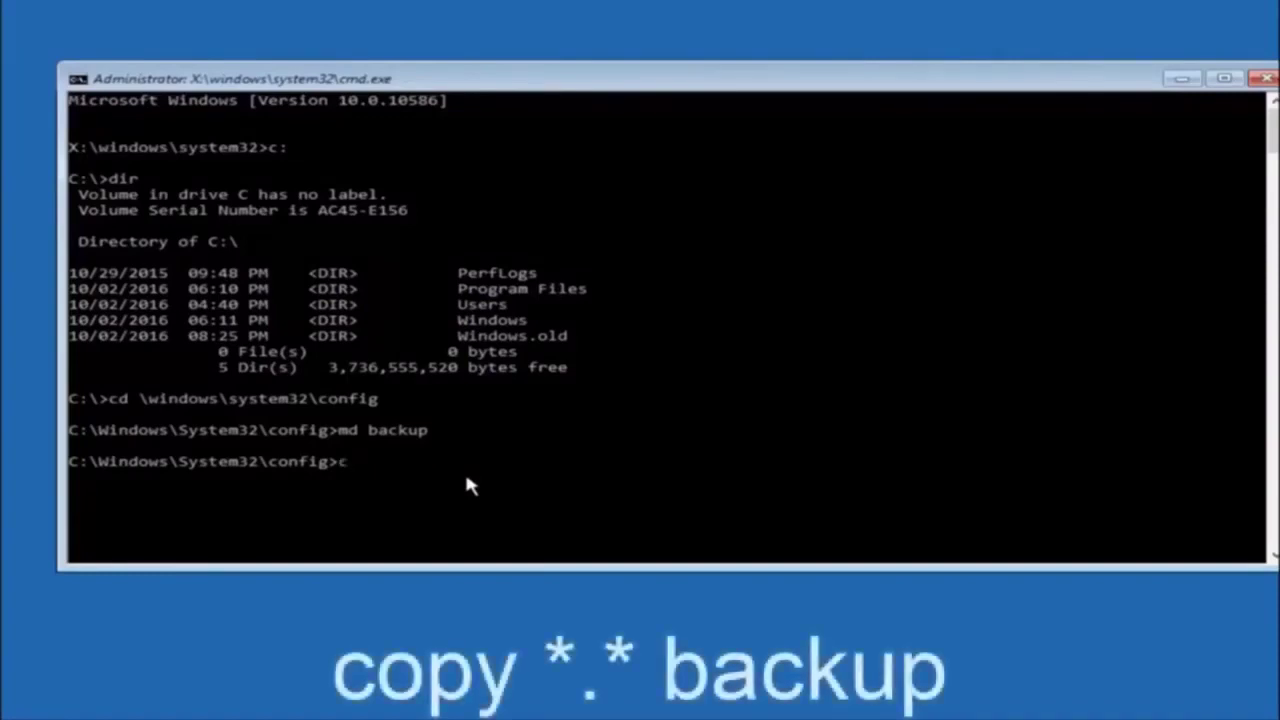
Enter the command 'copy *.* backup' to copy all config files into the backup folder
Run 'copy *.* backup' to copy SAM, SECURITY, DEFAULT and the other config hives into backup
{"action": "type", "text": "copy"}
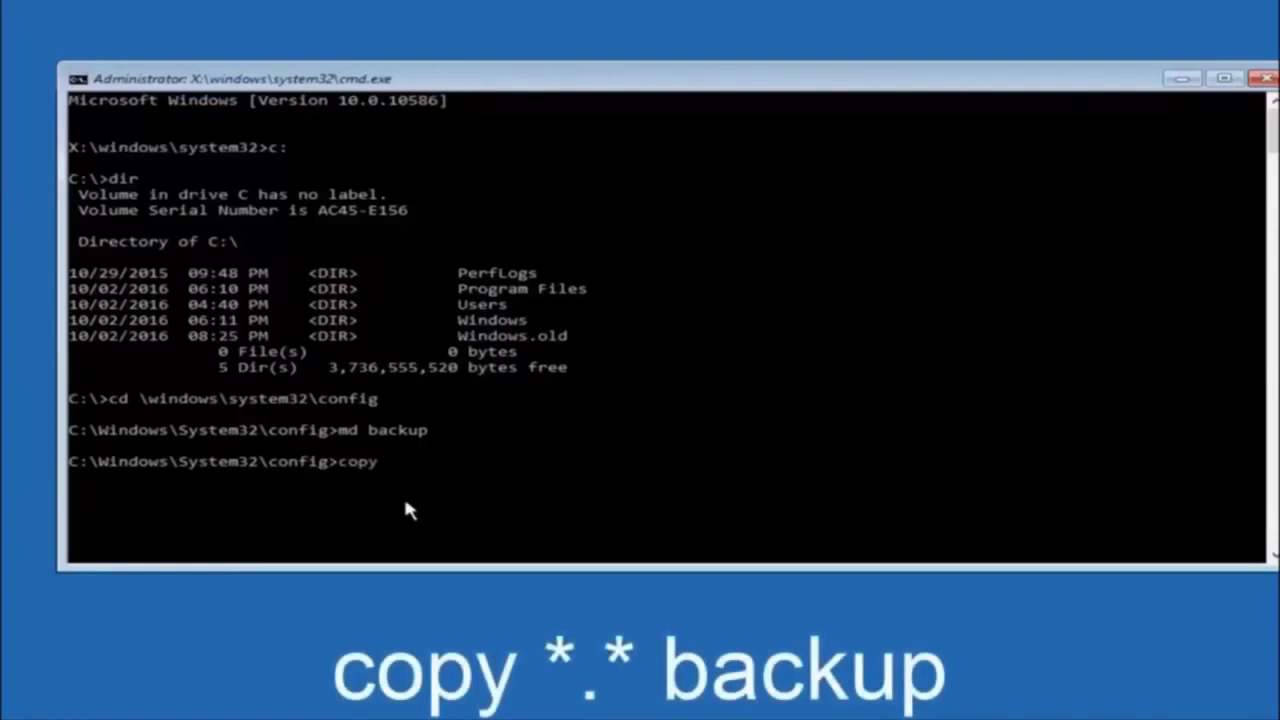
{"action": "type", "text": " *"}
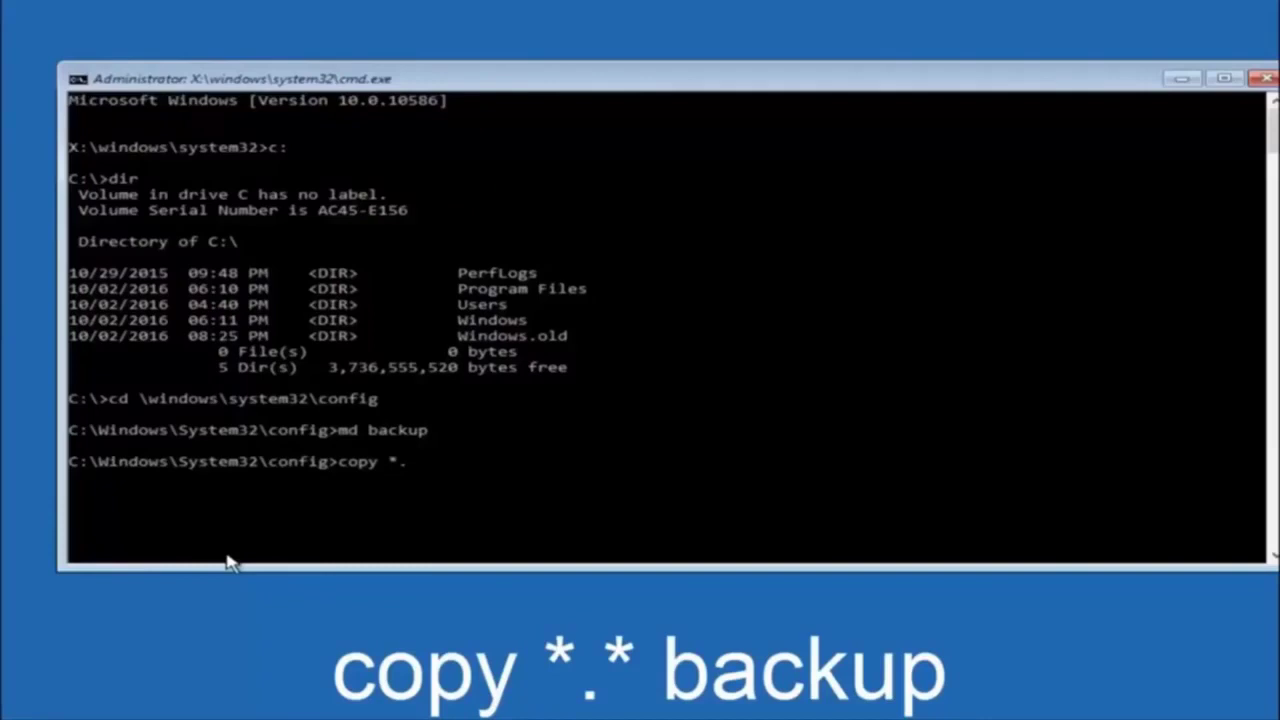
Enter the command 'copy *.* backup' to copy all config files into the backup folder
Run 'copy *.* backup' to copy SAM, SECURITY, DEFAULT and the other config hives into backup
{"action": "type", "text": "* backup"}
{"action": "key", "text": "Return"}
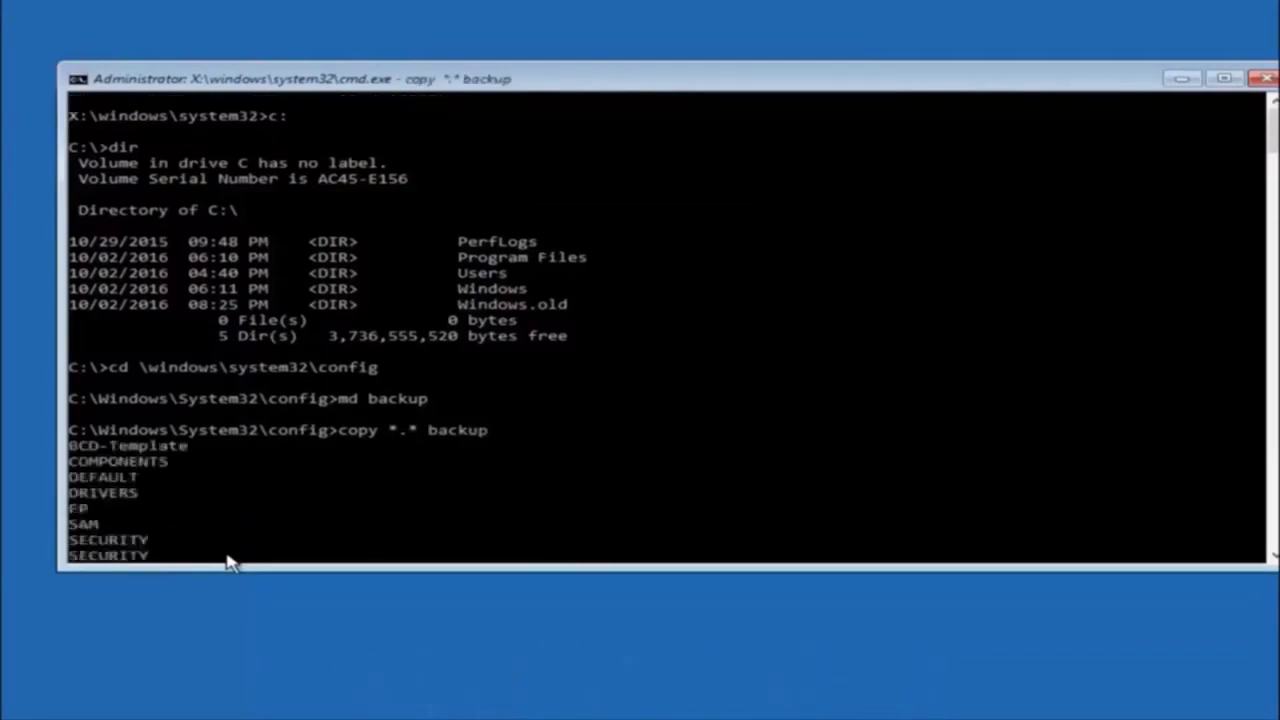
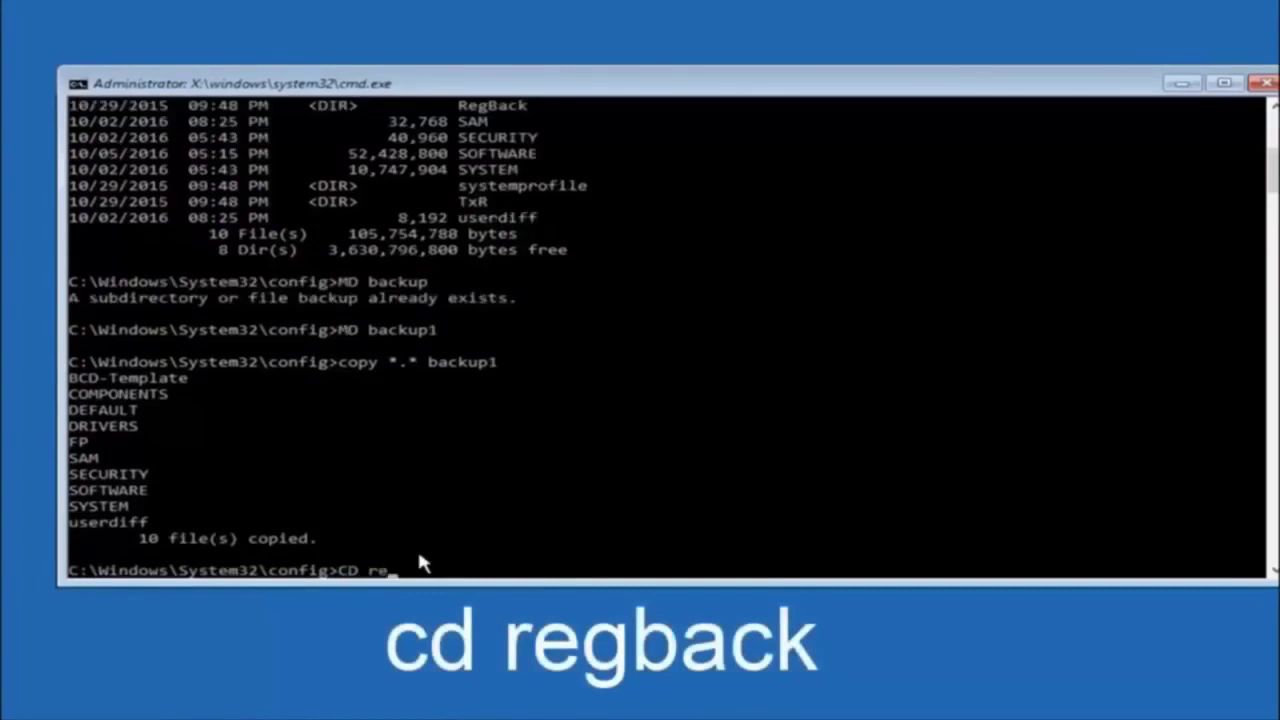
Enter the RegBack folder with cd regback and list its DEFAULT, SAM, SECURITY, SOFTWARE and SYSTEM hives
{"action": "type", "text": "gback"}
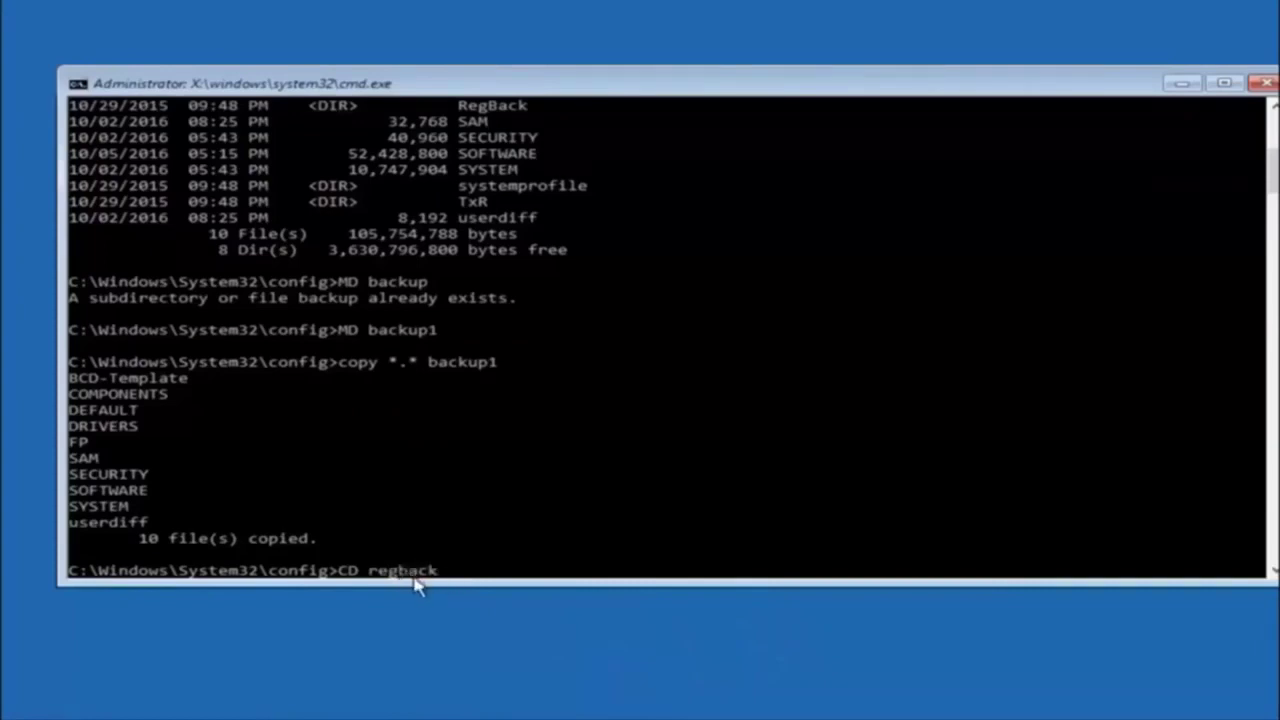
{"action": "key", "text": "Return"}
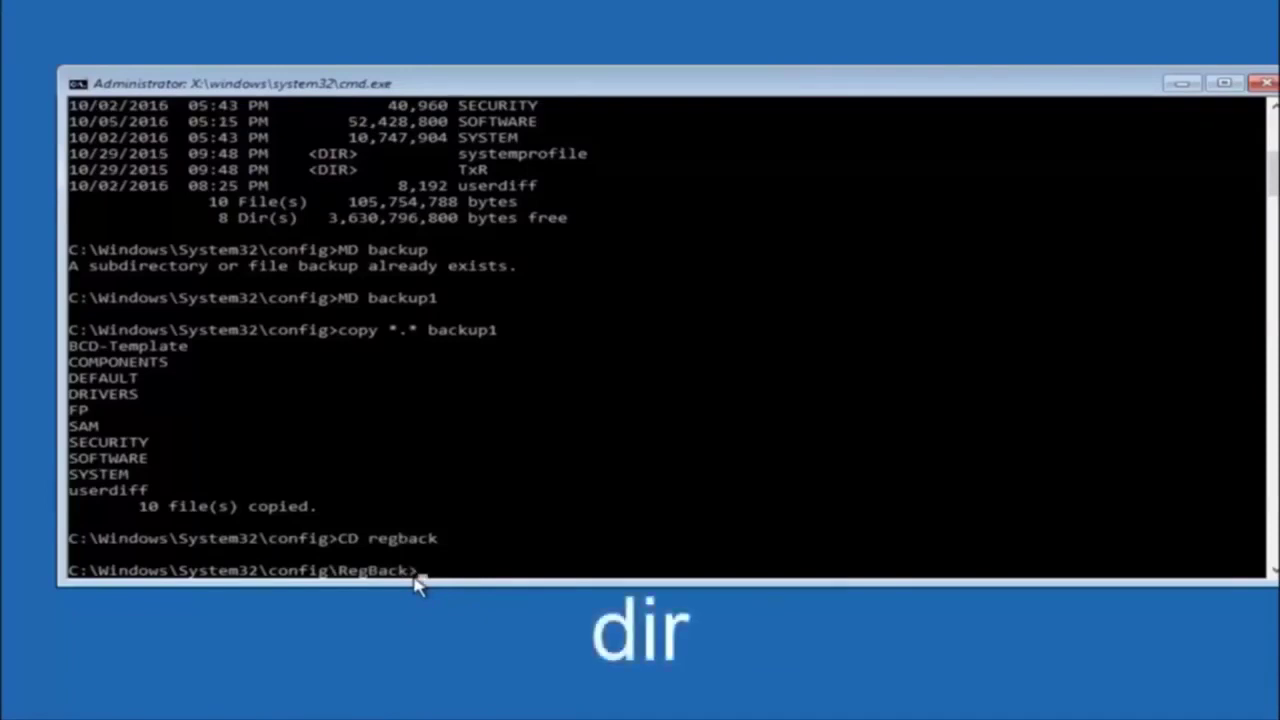
{"action": "type", "text": "dir"}
{"action": "key", "text": "Return"}
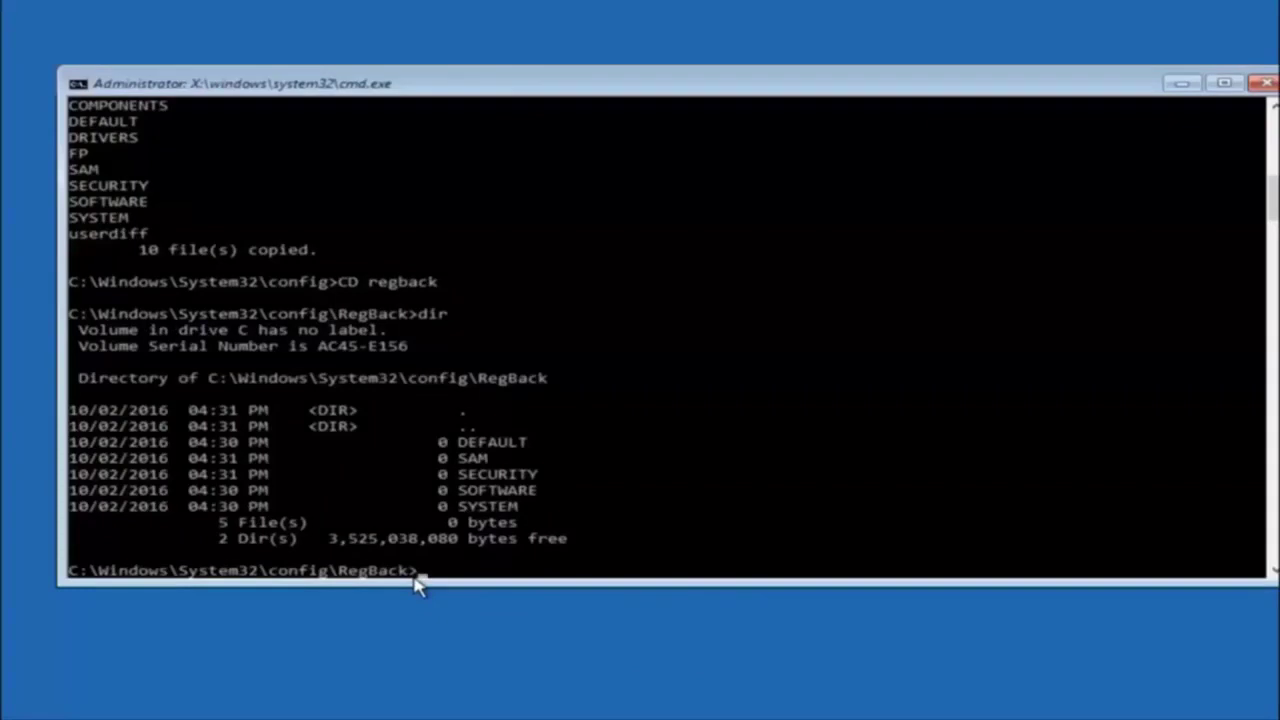
Copy all five RegBack hives into the parent config folder with 'copy *.* ..', answering A to overwrite all
{"action": "type", "text": "copy"}
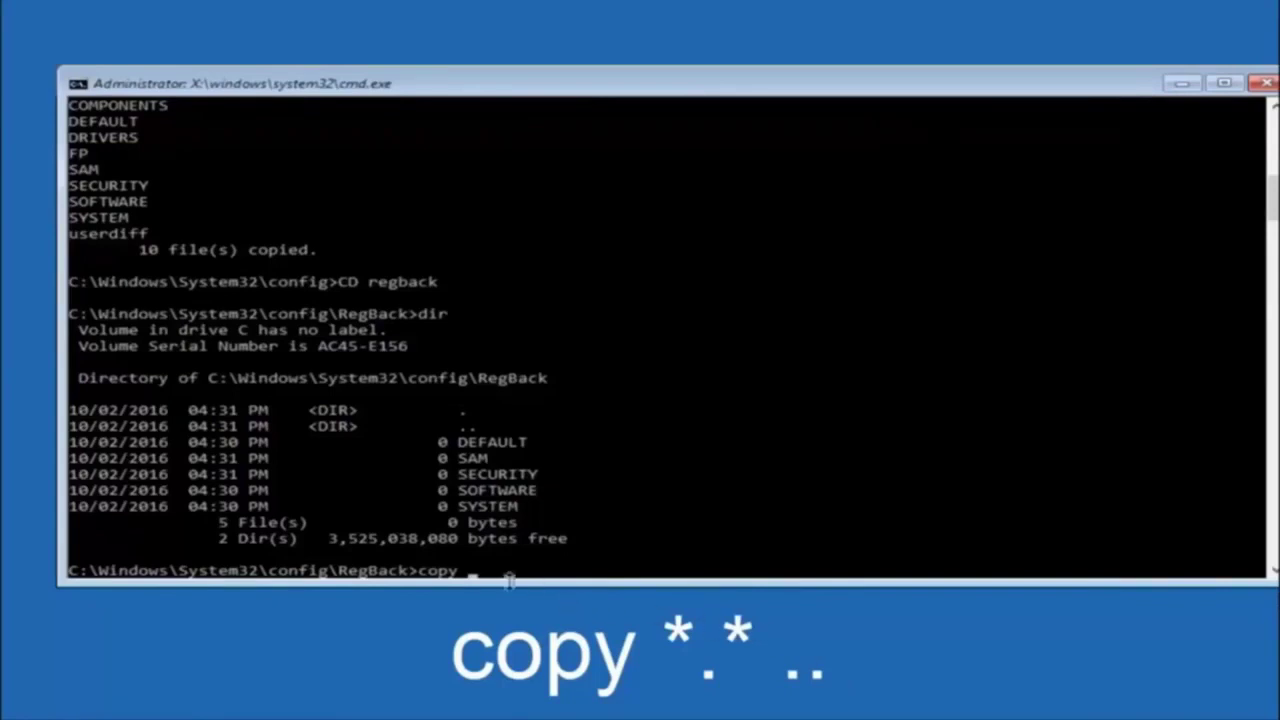
{"action": "left_click", "coordinate": [474, 572]}
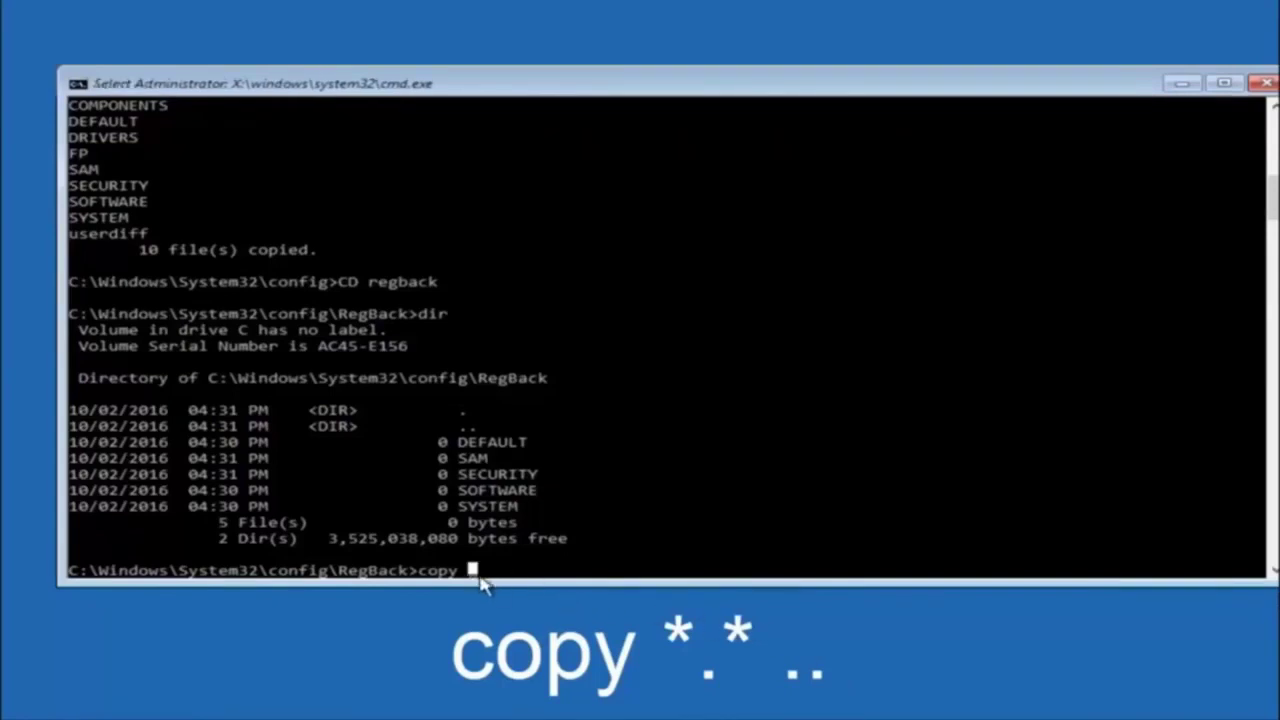
{"action": "type", "text": "*."}
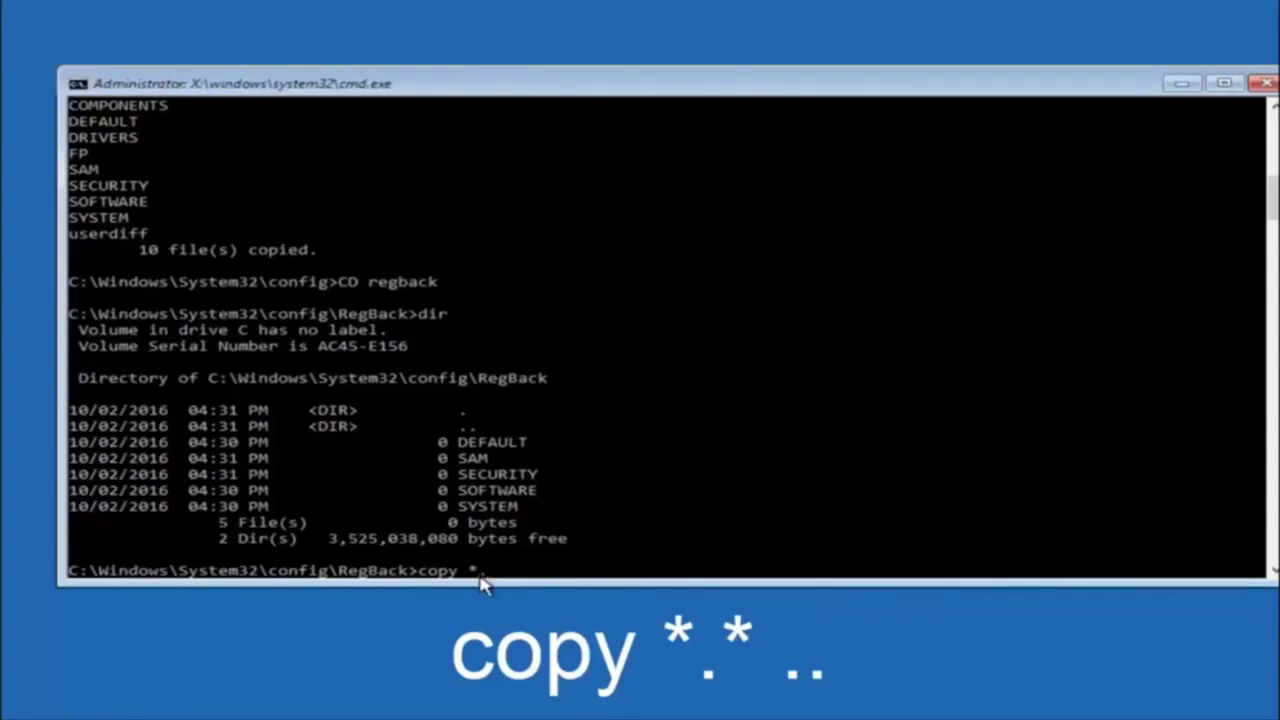
{"action": "type", "text": "* .."}
{"action": "key", "text": "Return"}
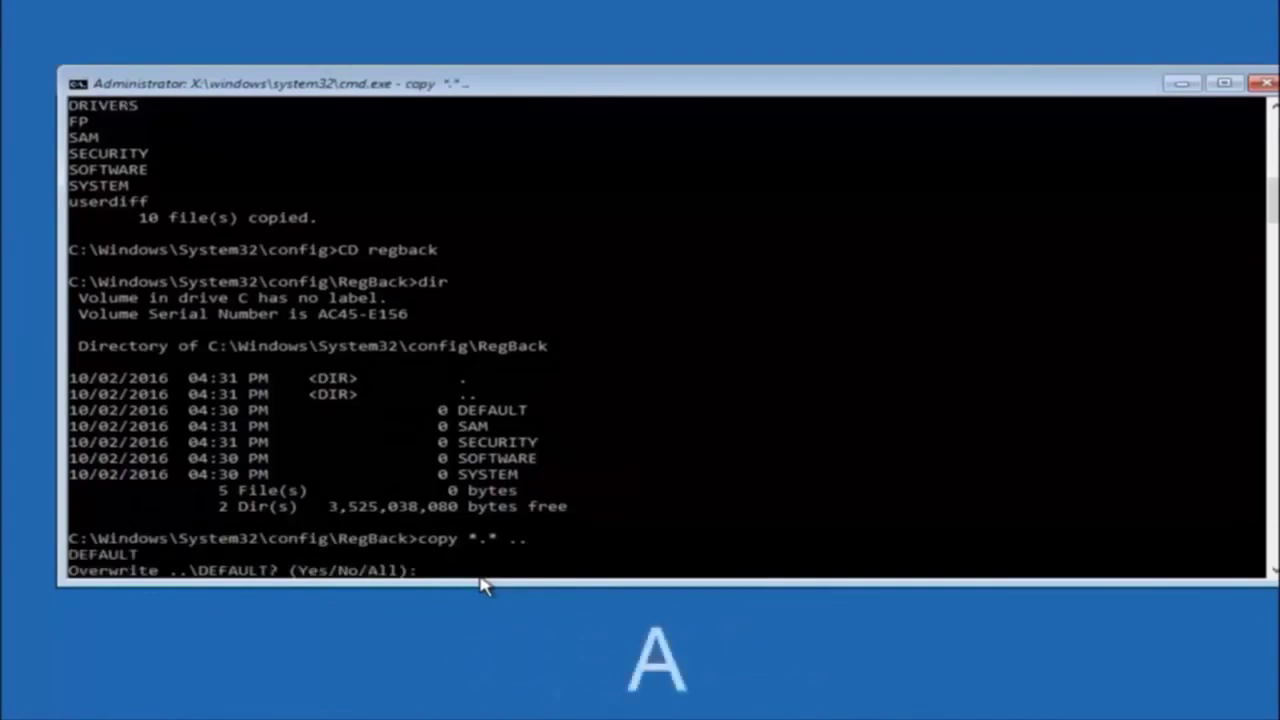
{"action": "type", "text": "A"}
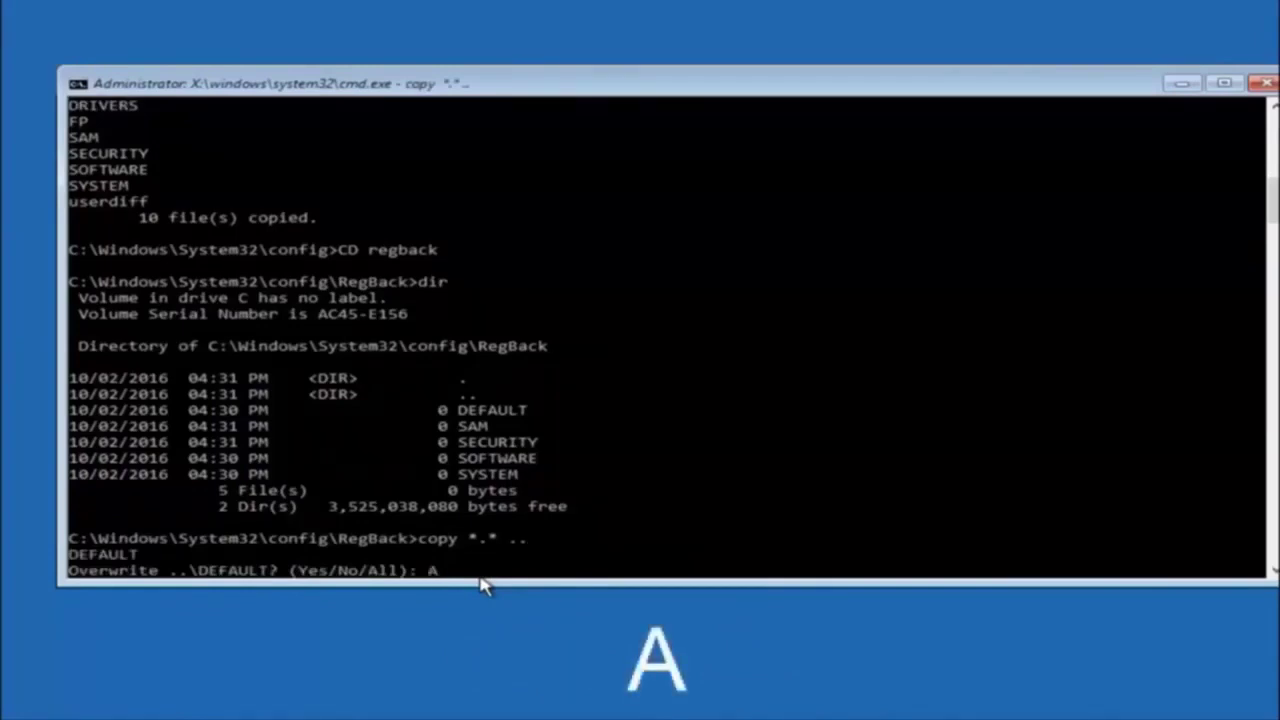
{"action": "key", "text": "Return"}
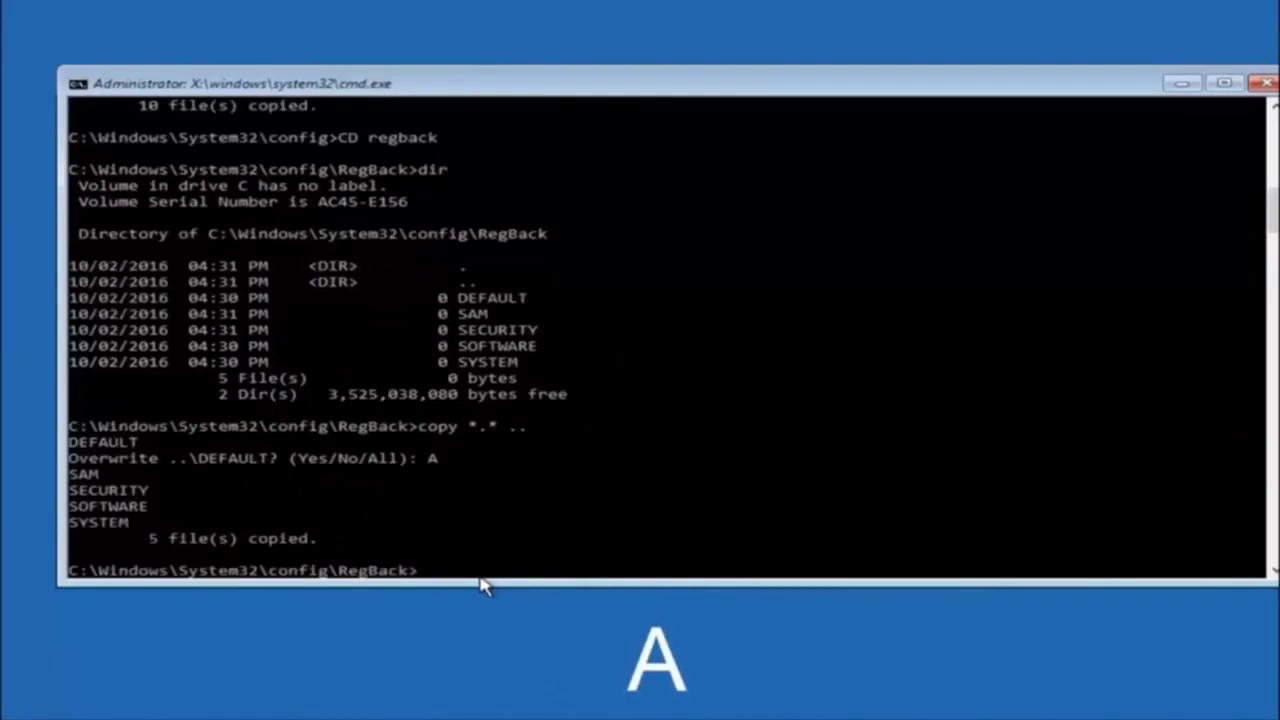